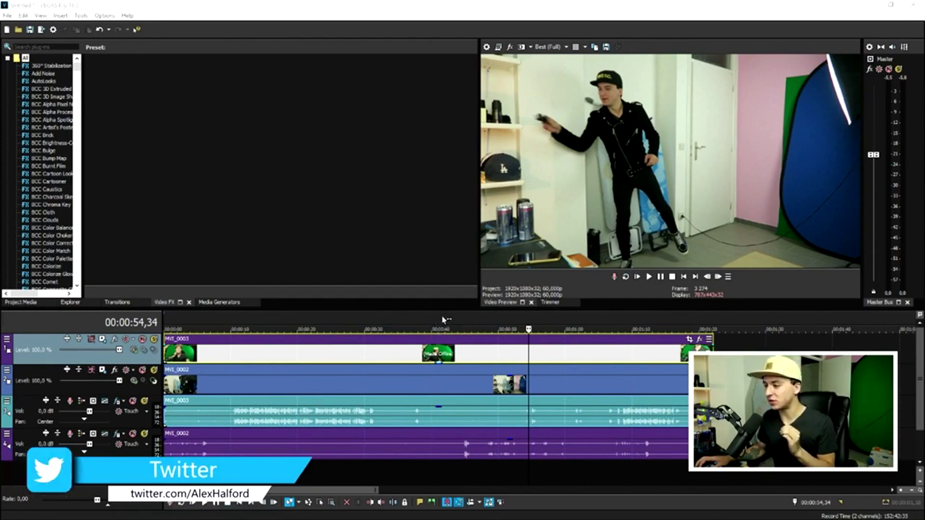
Compare the green-screen clip MVI_0003 with the background clip MVI_0002 by lowering the upper clip's opacity and restoring it to 100 %
{"action": "left_click", "coordinate": [451, 354]}
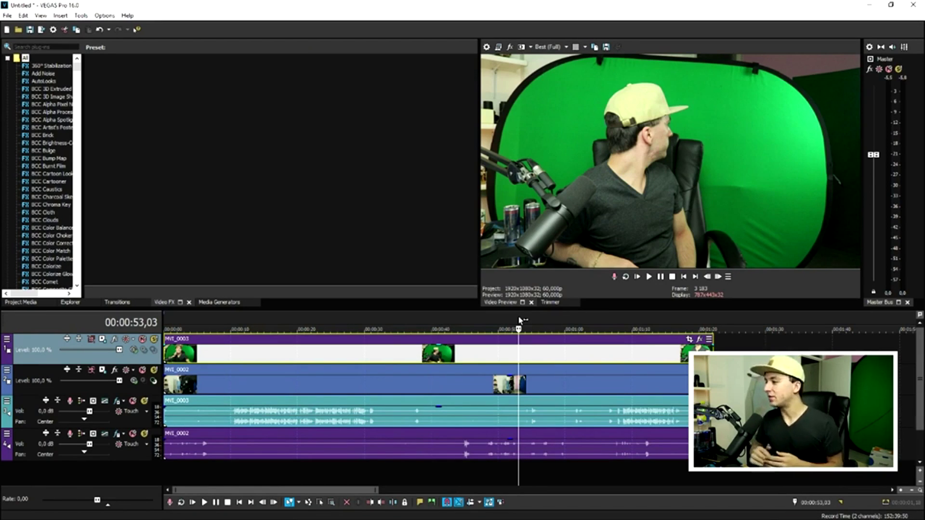
{"action": "left_click_drag", "start_coordinate": [354, 320], "coordinate": [365, 319]}
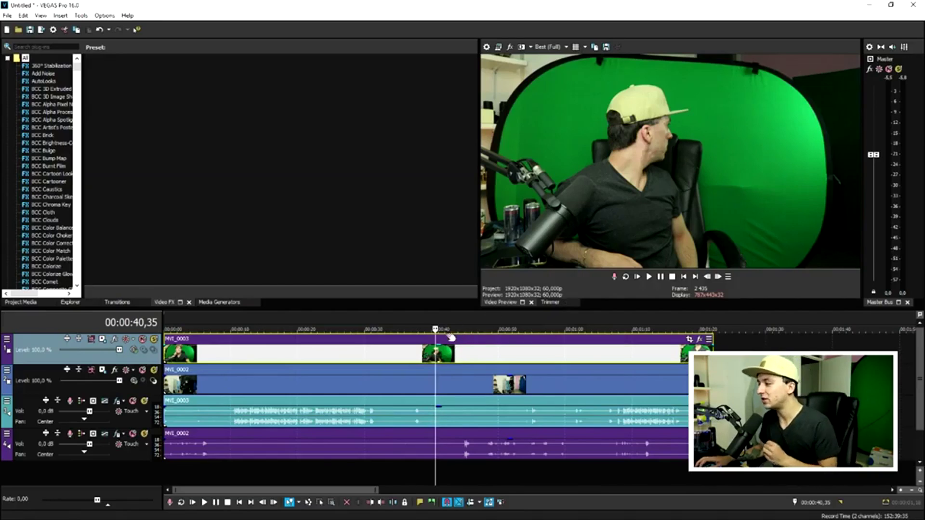
{"action": "left_click_drag", "start_coordinate": [464, 347], "coordinate": [465, 376]}
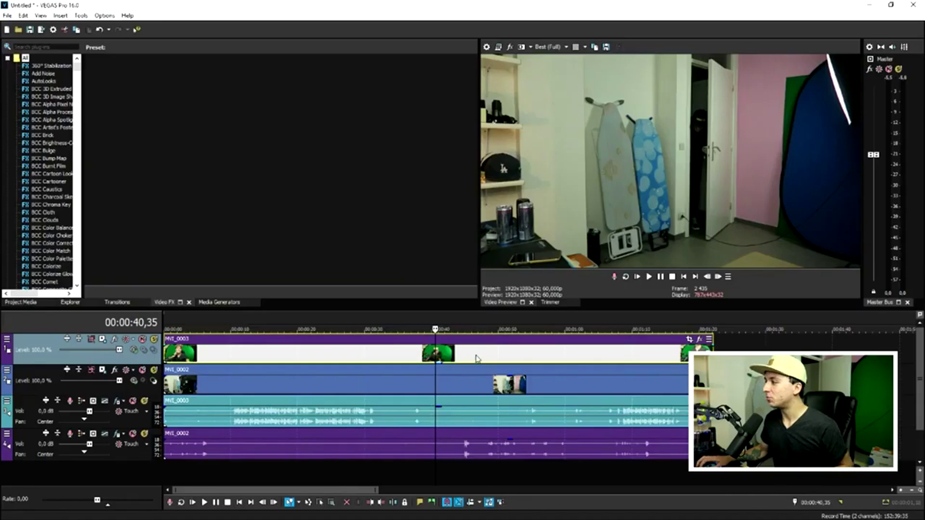
{"action": "left_click", "coordinate": [476, 359]}
{"action": "key", "text": "space"}
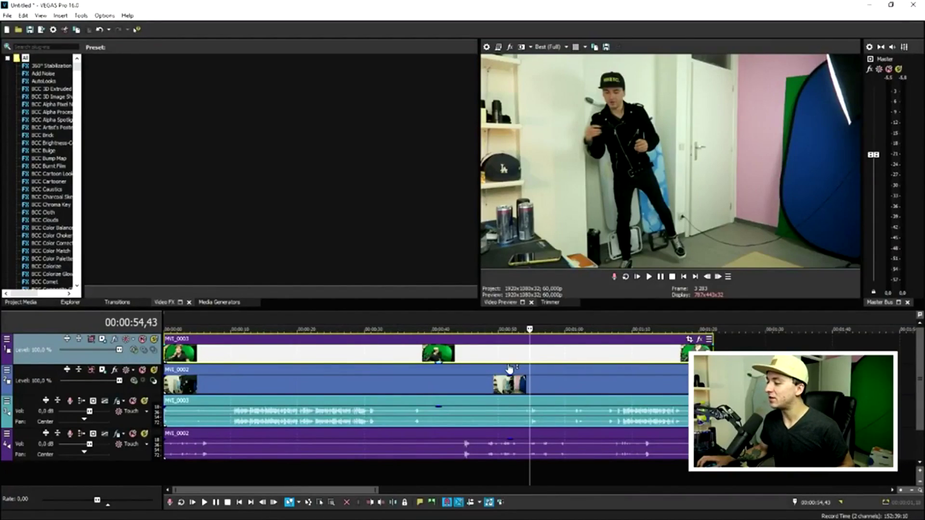
{"action": "left_click_drag", "start_coordinate": [509, 368], "coordinate": [513, 332]}
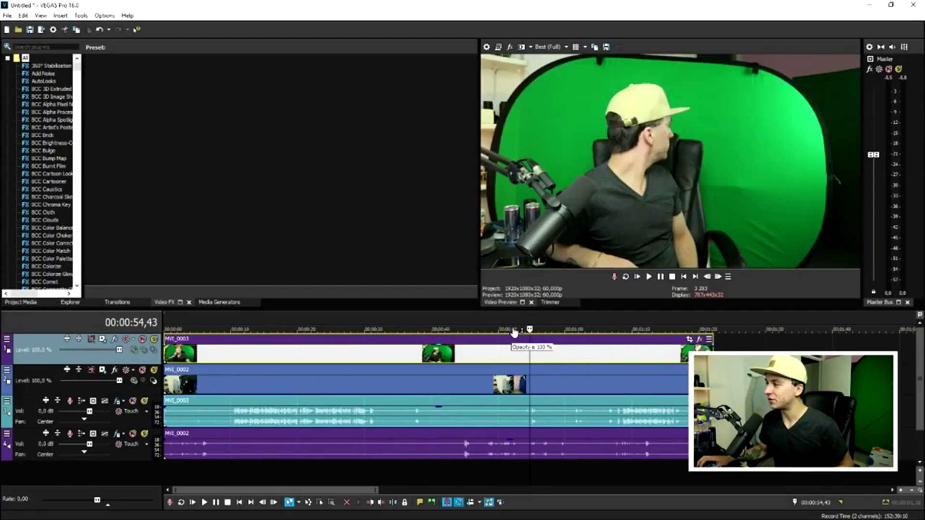
Set both video clips, MVI_0003 and MVI_0002, to Disable resample in their event properties
{"action": "left_click", "coordinate": [435, 359]}
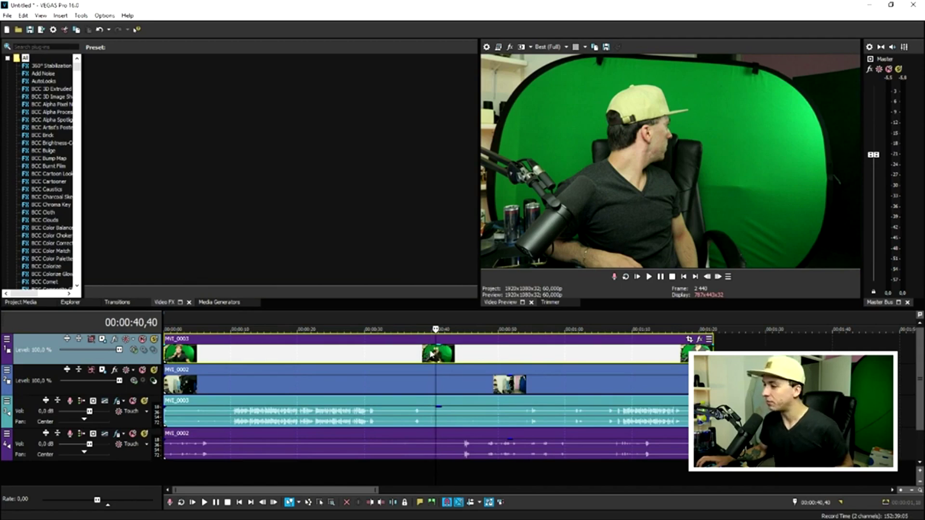
{"action": "right_click", "coordinate": [426, 356]}
{"action": "left_click", "coordinate": [484, 498]}
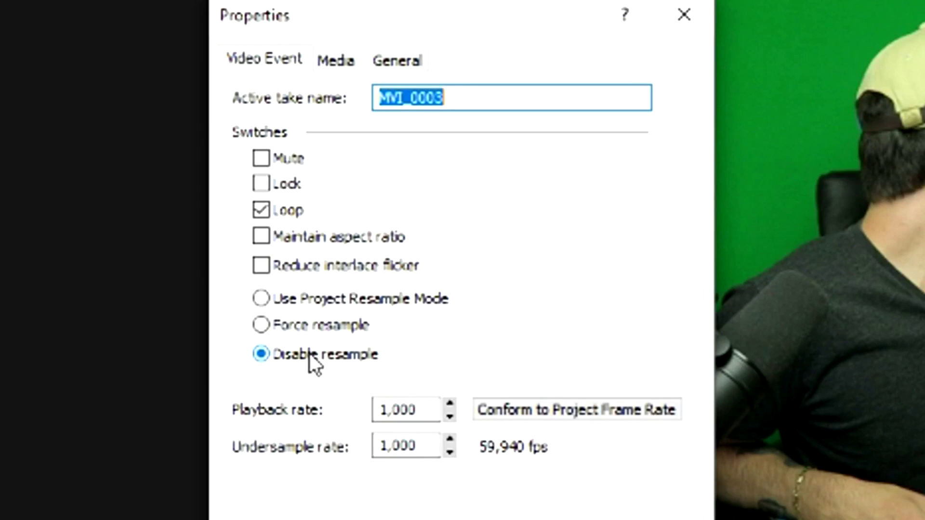
{"action": "left_click", "coordinate": [309, 353]}
{"action": "key", "text": "Return"}
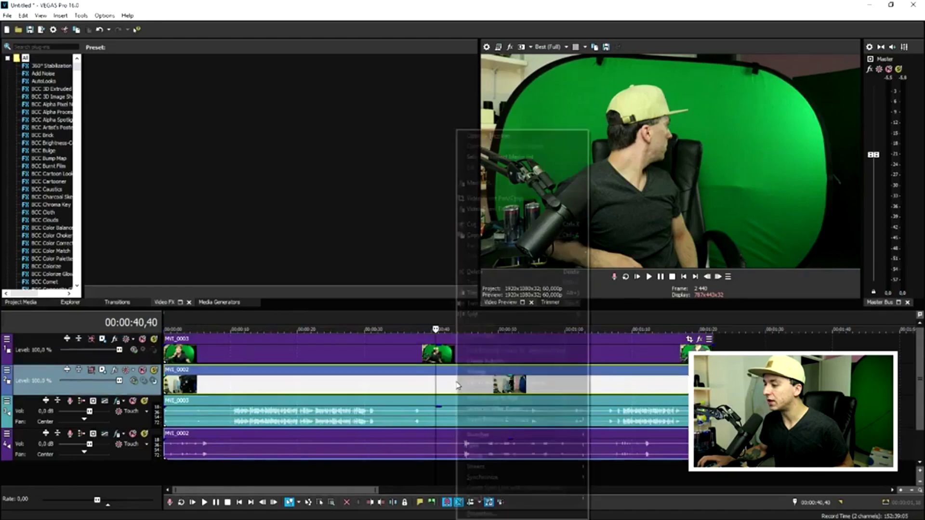
{"action": "left_click", "coordinate": [481, 514]}
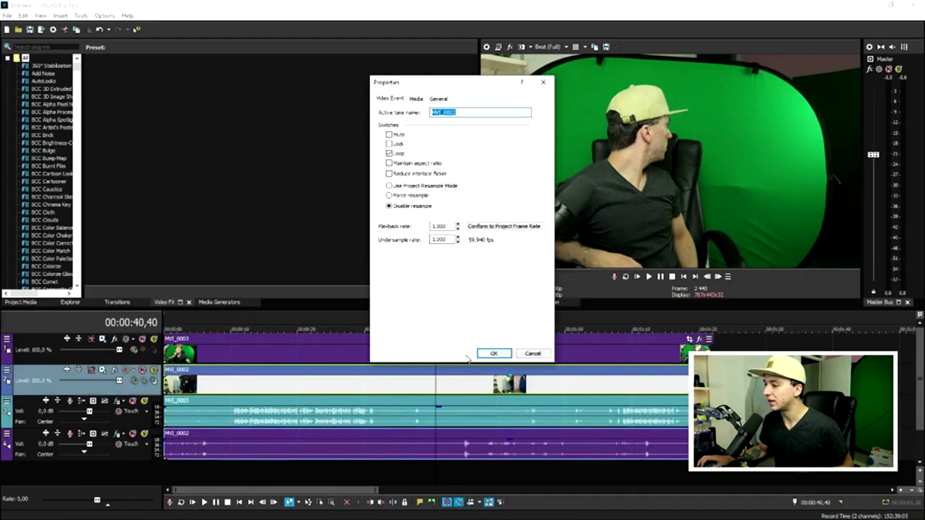
{"action": "left_click", "coordinate": [493, 353]}
Apply the last, unnamed Brightness and Contrast preset to the green-screen clip MVI_0003
{"action": "scroll", "coordinate": [58, 184], "scroll_direction": "down", "scroll_amount": 10}
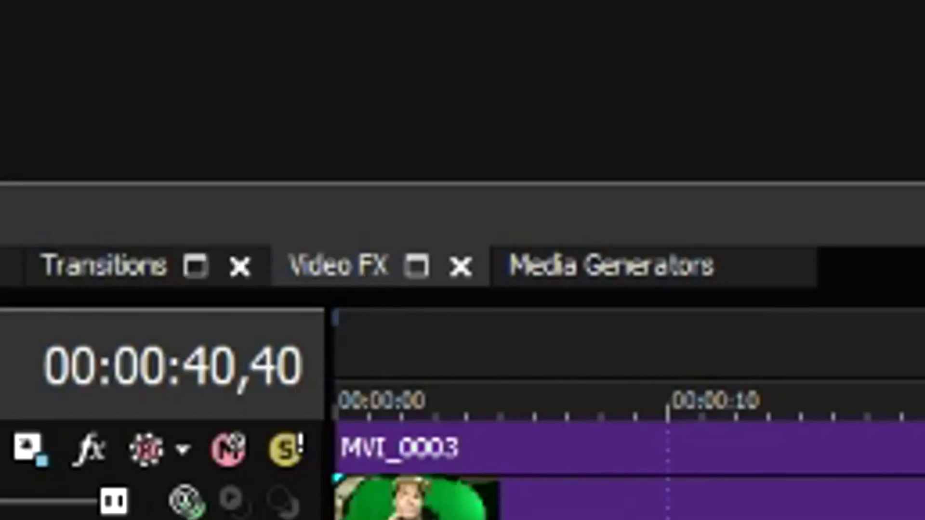
{"action": "scroll", "coordinate": [54, 208], "scroll_direction": "down", "scroll_amount": 12}
{"action": "scroll", "coordinate": [140, 241], "scroll_direction": "down", "scroll_amount": 20}
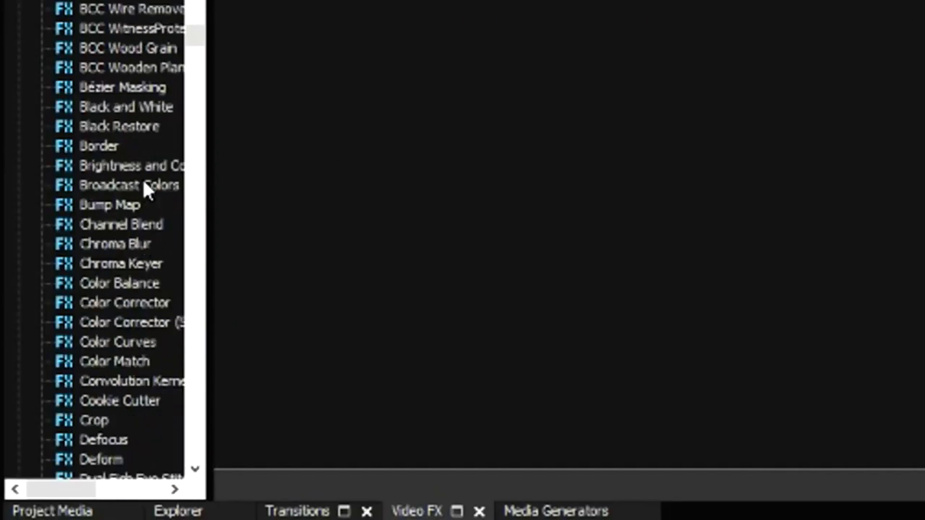
{"action": "left_click", "coordinate": [139, 166]}
{"action": "left_click", "coordinate": [310, 213]}
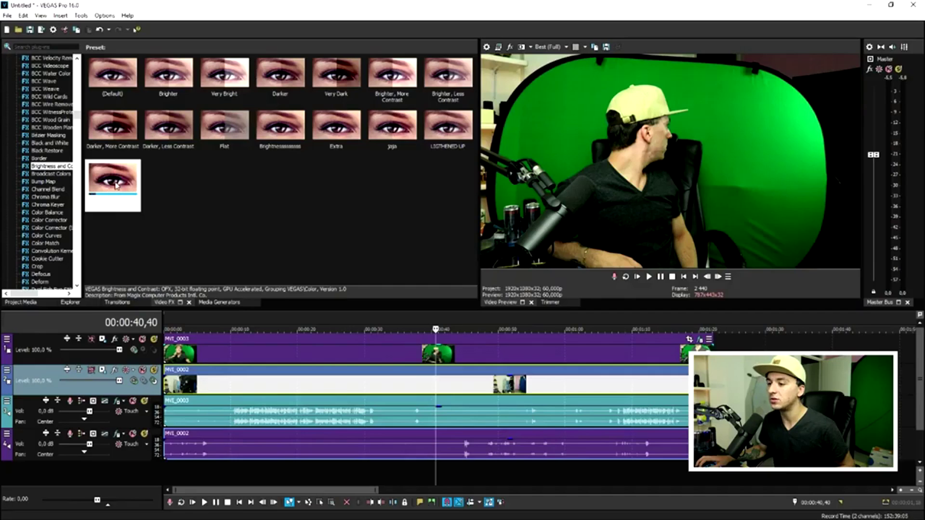
Enable the mask in the Event Pan/Crop settings of MVI_0003 and choose the pen tool for drawing its path
{"action": "left_click", "coordinate": [487, 354]}
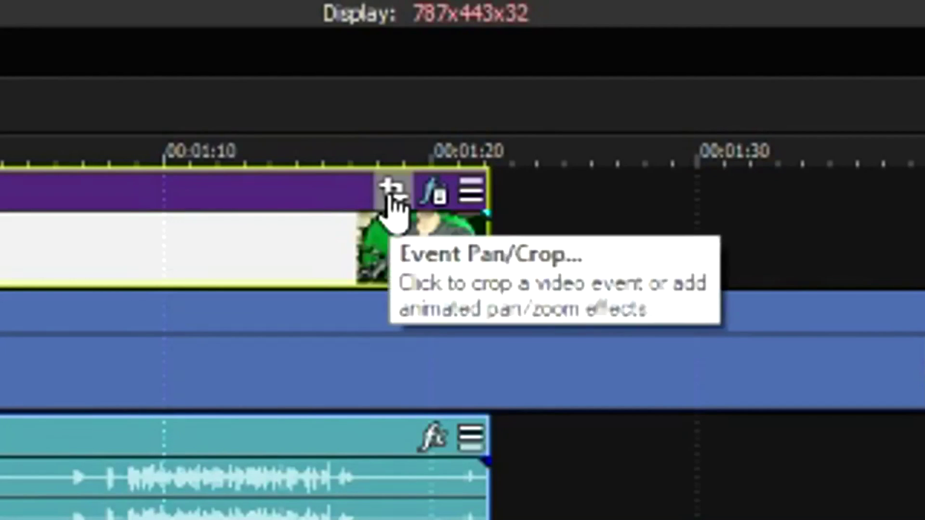
{"action": "left_click", "coordinate": [391, 195]}
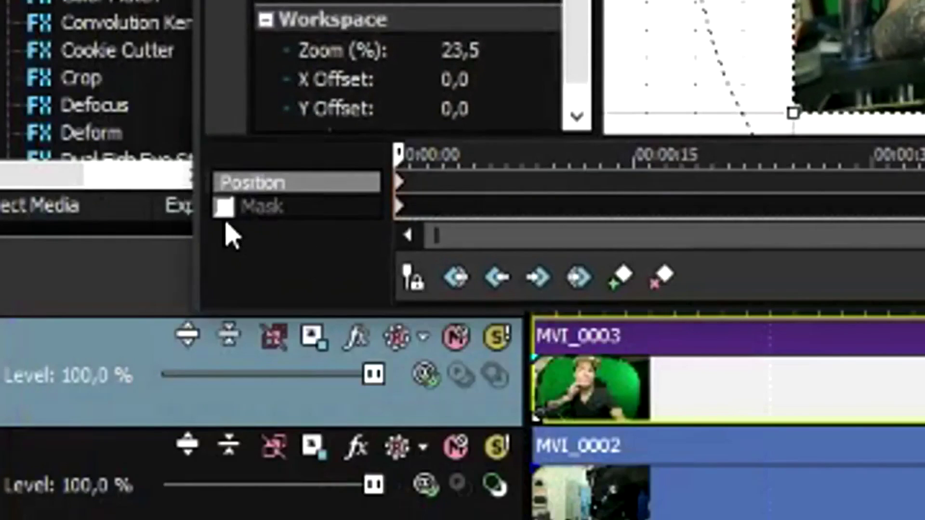
{"action": "left_click", "coordinate": [231, 211]}
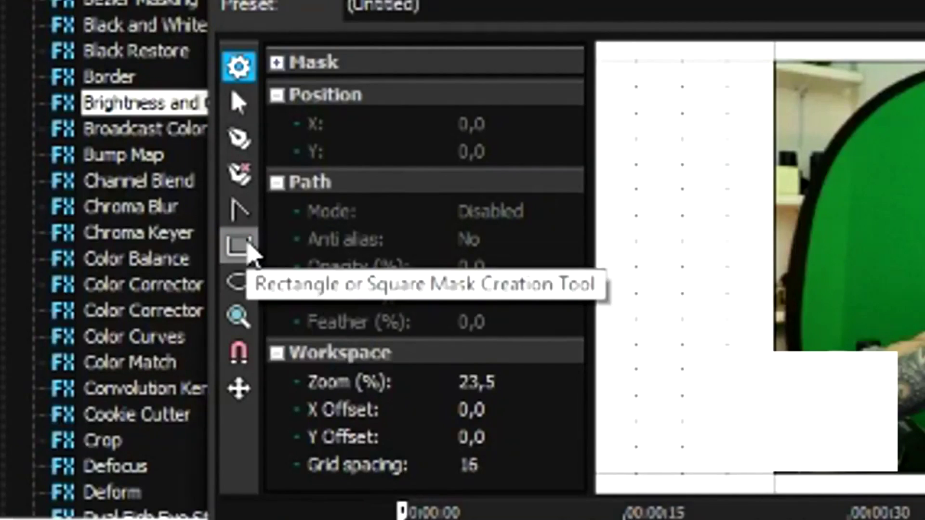
{"action": "left_click", "coordinate": [238, 246]}
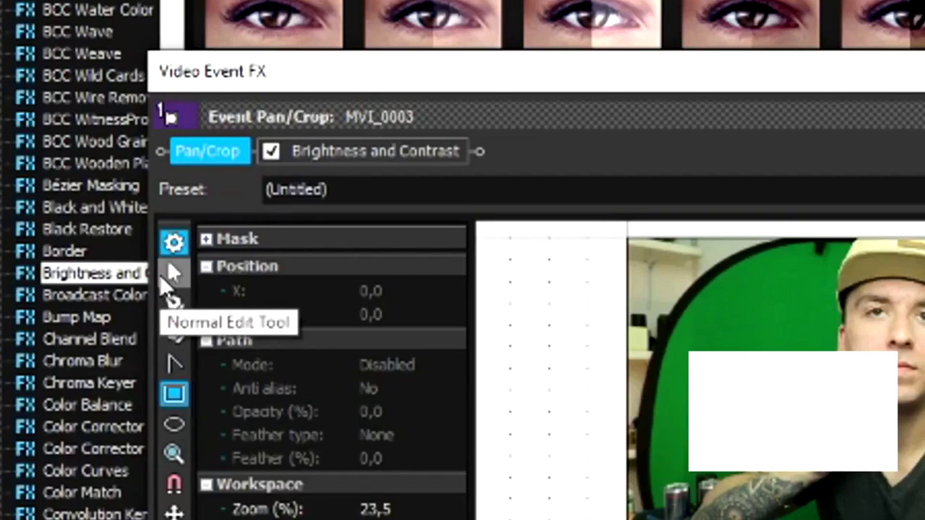
{"action": "left_click", "coordinate": [174, 304]}
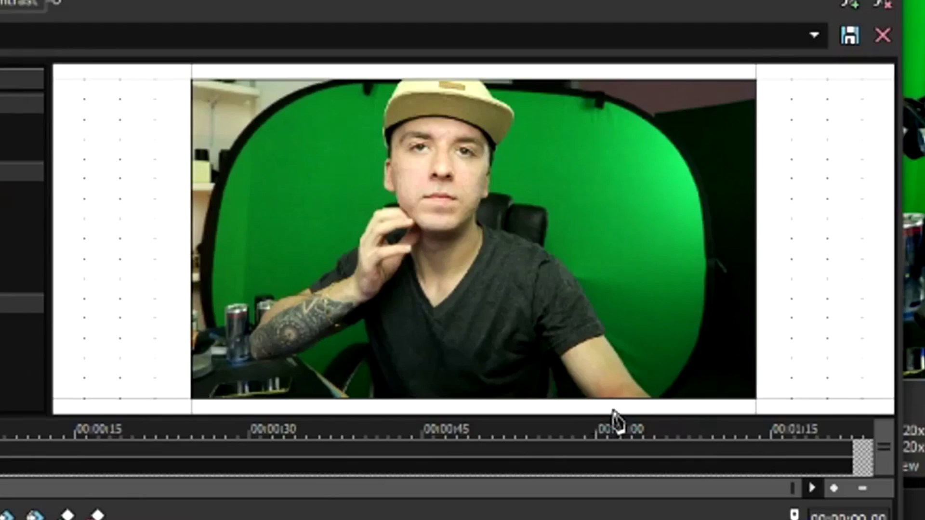
Draw a closed mask around the seated person, the microphone and the adjoining green screen, extending beyond the frame's lower-left corner and excluding the dark right side
{"action": "left_click", "coordinate": [606, 287]}
{"action": "left_click", "coordinate": [579, 191]}
{"action": "left_click", "coordinate": [532, 97]}
{"action": "left_click", "coordinate": [392, 85]}
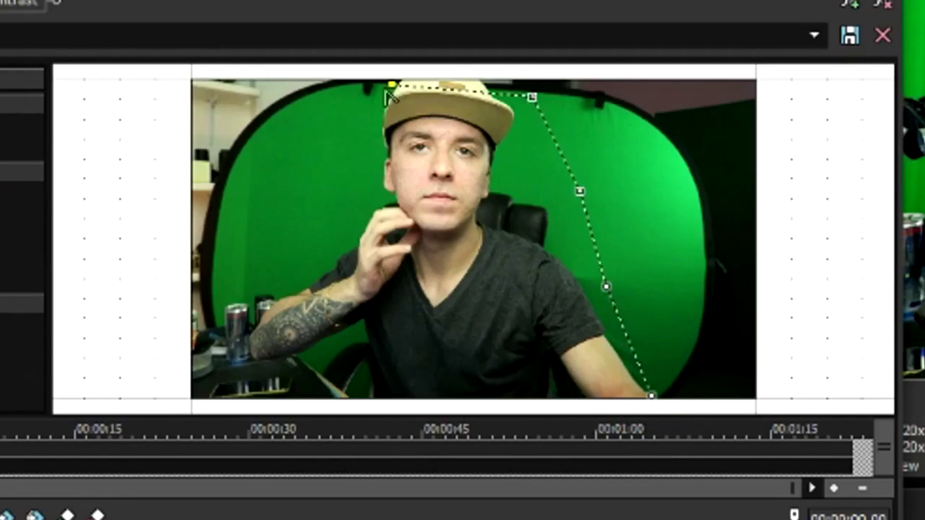
{"action": "left_click", "coordinate": [336, 93]}
{"action": "left_click", "coordinate": [281, 121]}
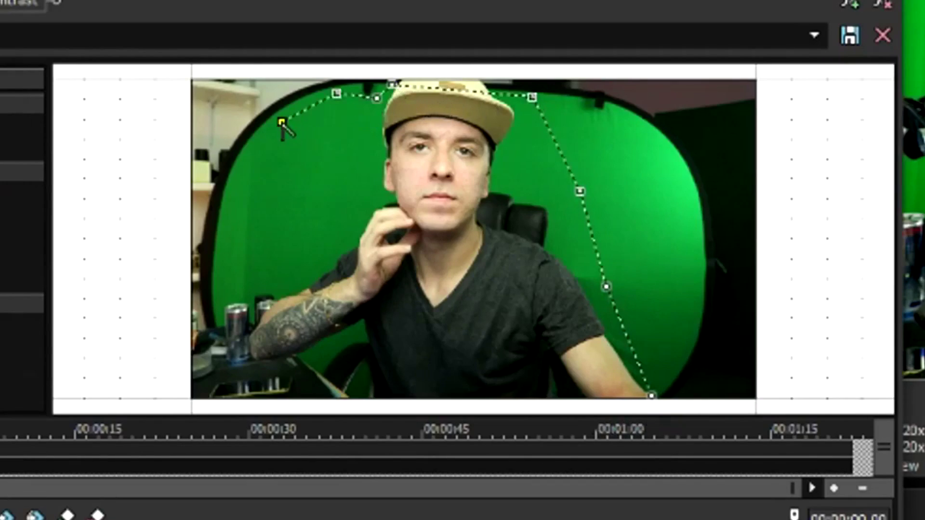
{"action": "left_click", "coordinate": [224, 239]}
{"action": "left_click", "coordinate": [220, 297]}
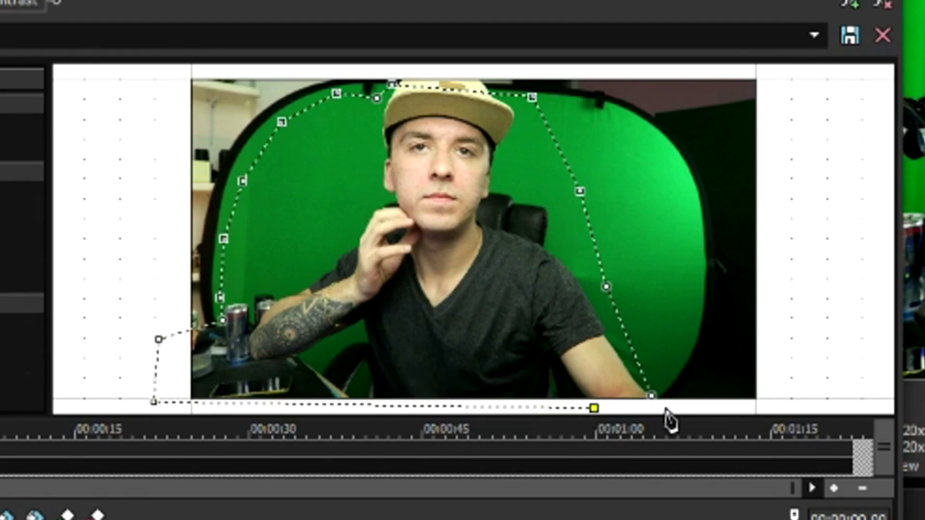
{"action": "left_click", "coordinate": [651, 397]}
{"action": "left_click", "coordinate": [662, 409]}
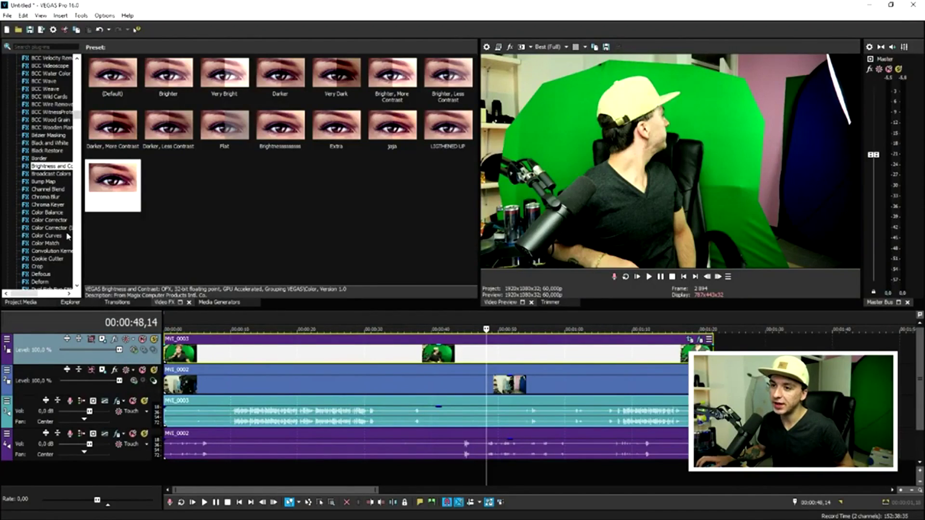
Add the default Chroma Keyer effect to the green-screen clip MVI_0003
{"action": "scroll", "coordinate": [65, 231], "scroll_direction": "down", "scroll_amount": 1}
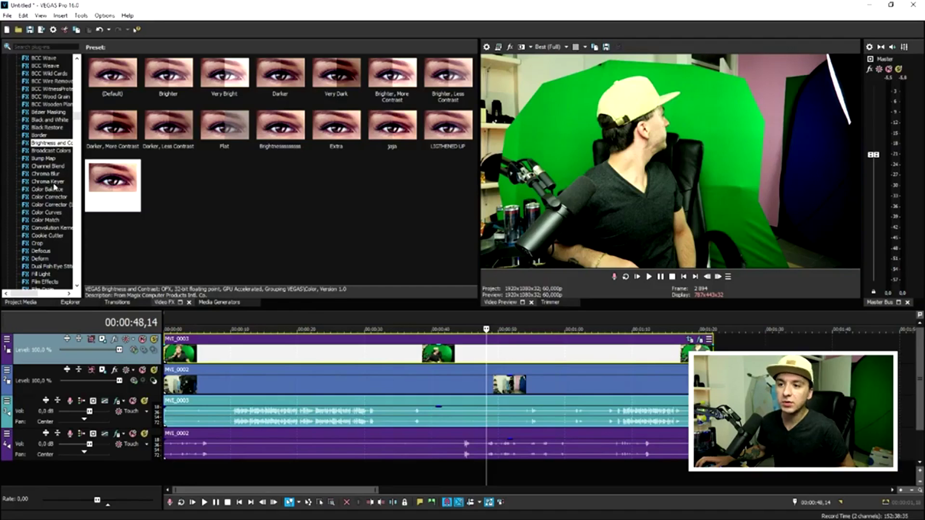
{"action": "left_click", "coordinate": [54, 182]}
{"action": "left_click_drag", "start_coordinate": [112, 75], "coordinate": [452, 355]}
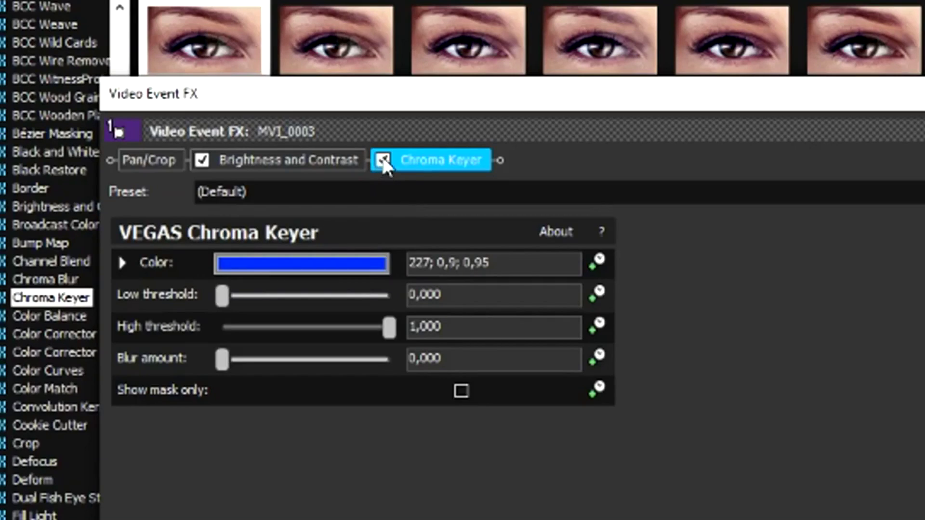
Key out the green background with the sampled color 139; 1,0; 0,64 and adjust the Chroma Keyer threshold to remove the remaining backdrop
{"action": "left_click", "coordinate": [308, 265]}
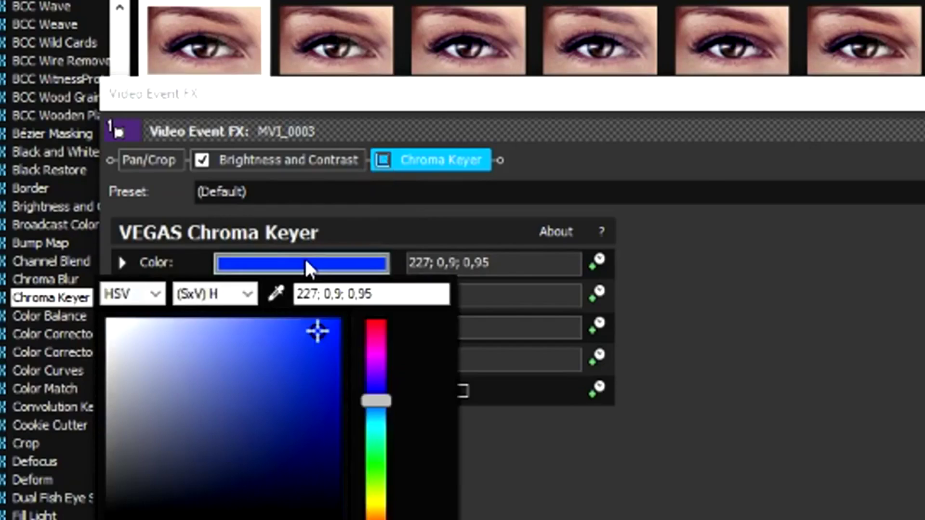
{"action": "left_click", "coordinate": [275, 294]}
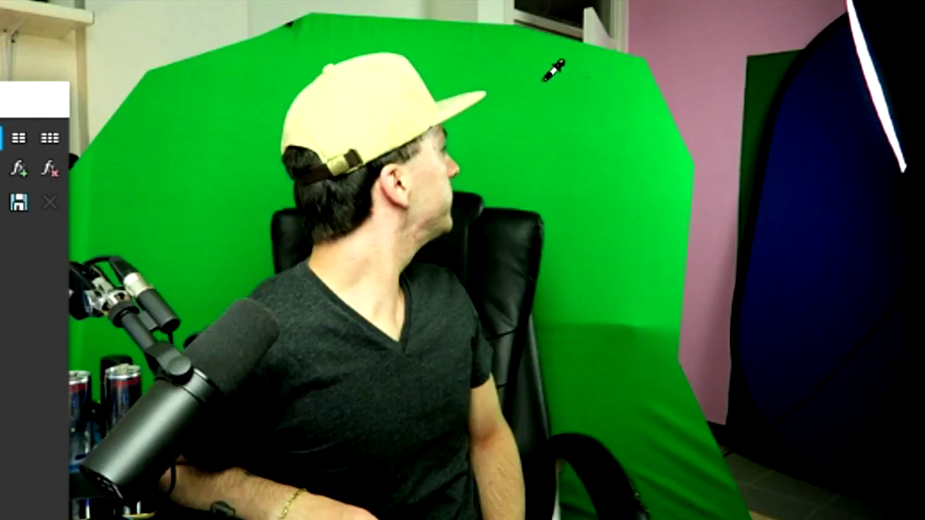
{"action": "left_click", "coordinate": [548, 91]}
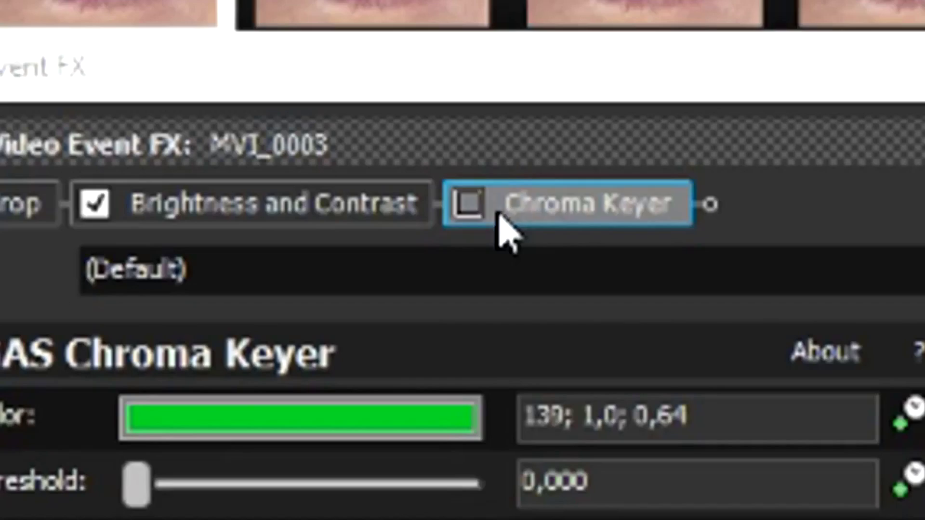
{"action": "left_click", "coordinate": [467, 207]}
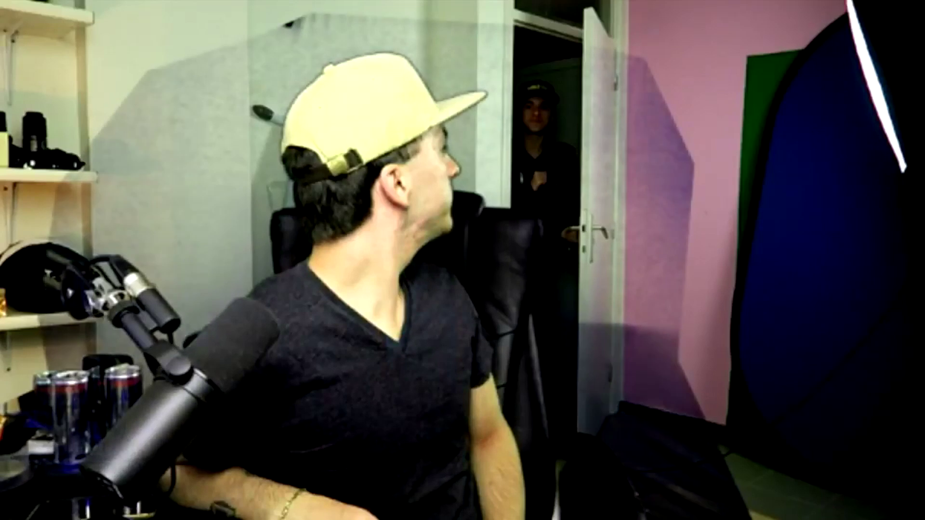
{"action": "left_click_drag", "start_coordinate": [522, 313], "coordinate": [309, 313]}
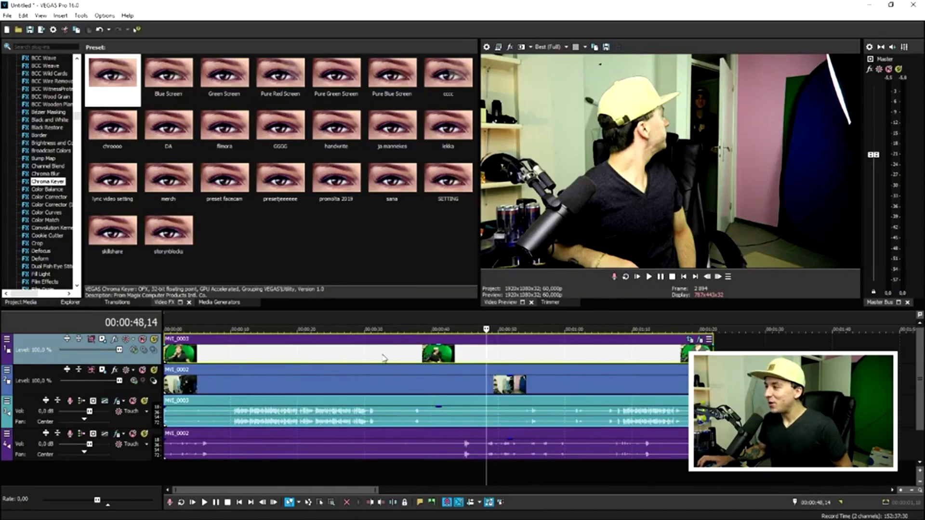
Review the keyed composite by playing it from about 10 seconds and locate the end of the speech at about 00:00:31,31
{"action": "left_click", "coordinate": [382, 356]}
{"action": "left_click", "coordinate": [240, 357]}
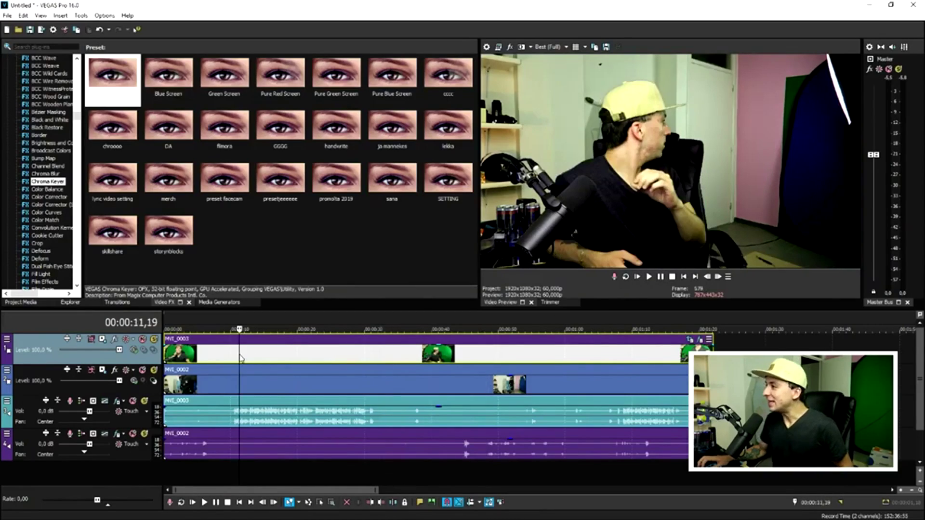
{"action": "left_click", "coordinate": [268, 359]}
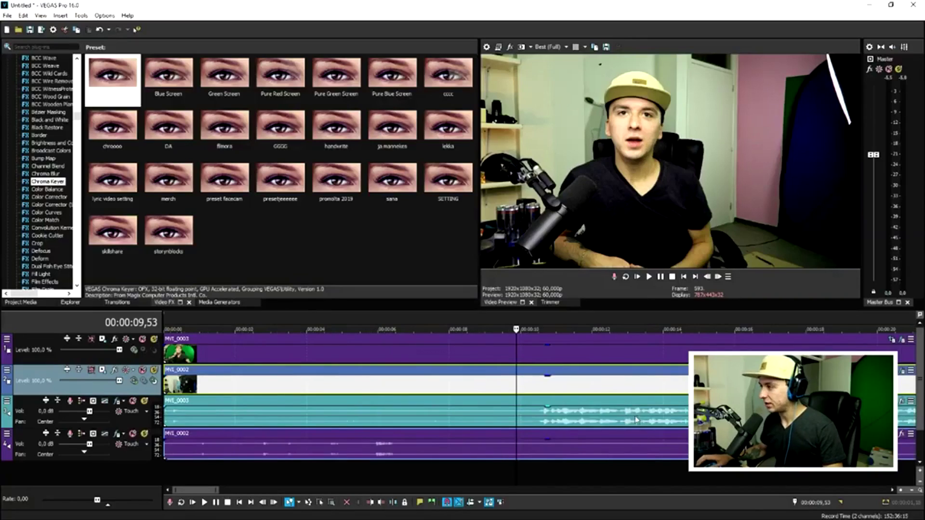
{"action": "scroll", "coordinate": [563, 393], "scroll_direction": "down", "scroll_amount": 3}
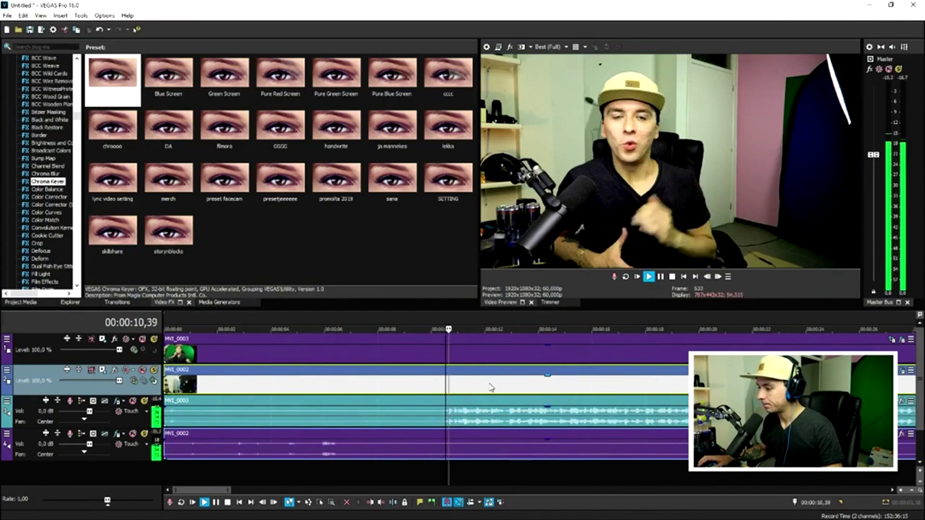
{"action": "key", "text": "XF86AudioPlay"}
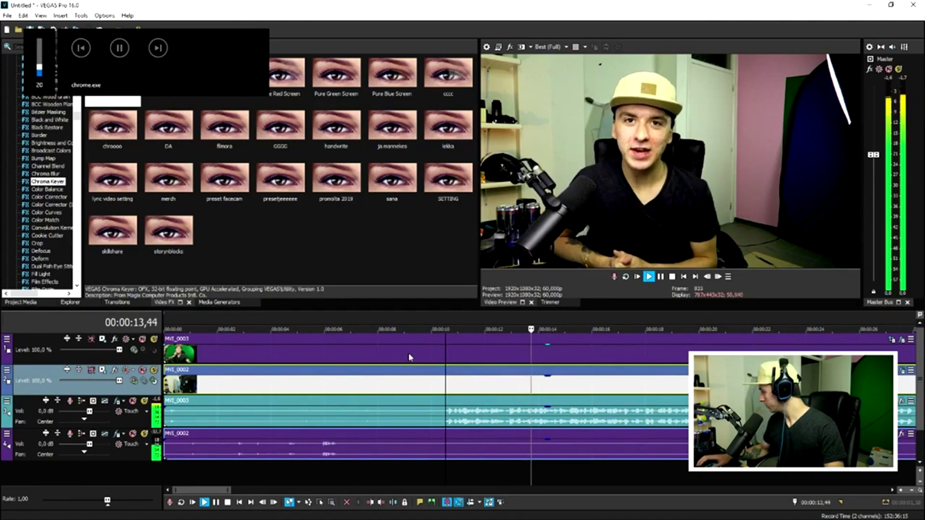
{"action": "scroll", "coordinate": [439, 352], "scroll_direction": "down", "scroll_amount": 5}
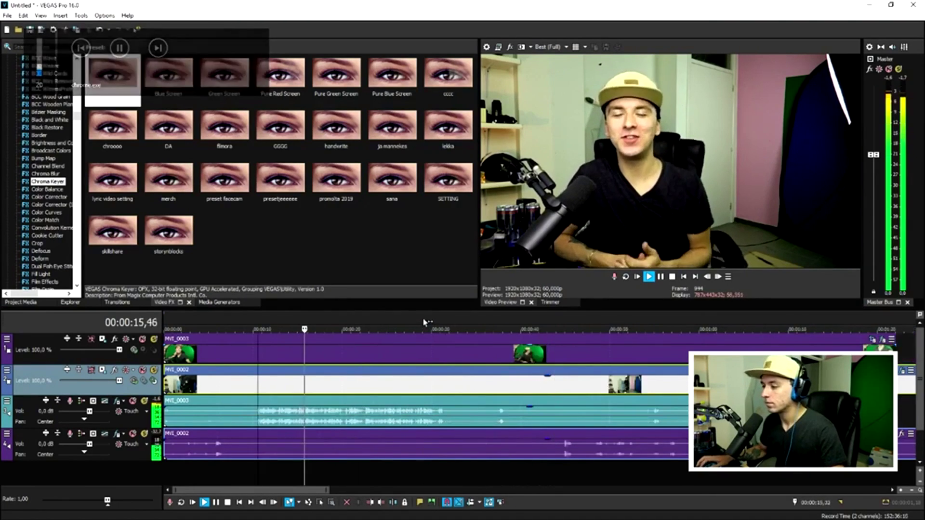
{"action": "scroll", "coordinate": [482, 366], "scroll_direction": "up", "scroll_amount": 3}
{"action": "left_click", "coordinate": [524, 383]}
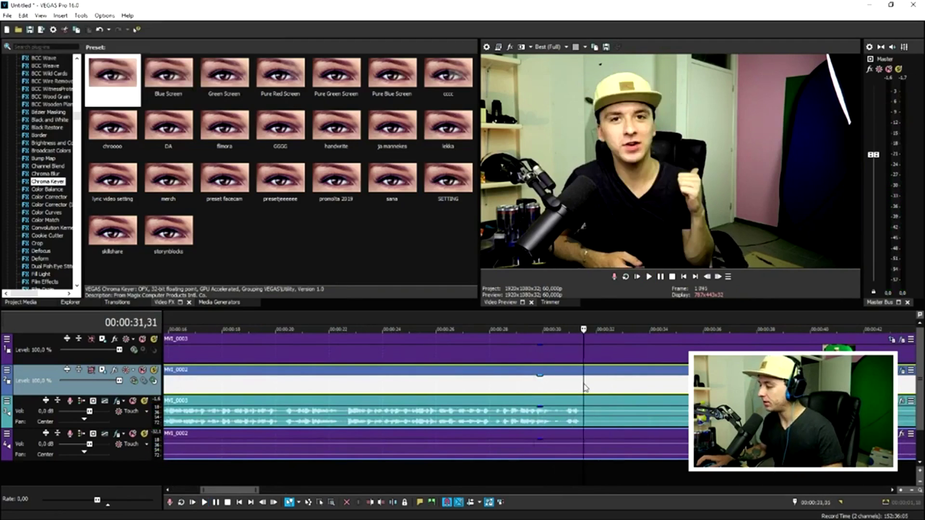
{"action": "scroll", "coordinate": [585, 388], "scroll_direction": "down", "scroll_amount": 5}
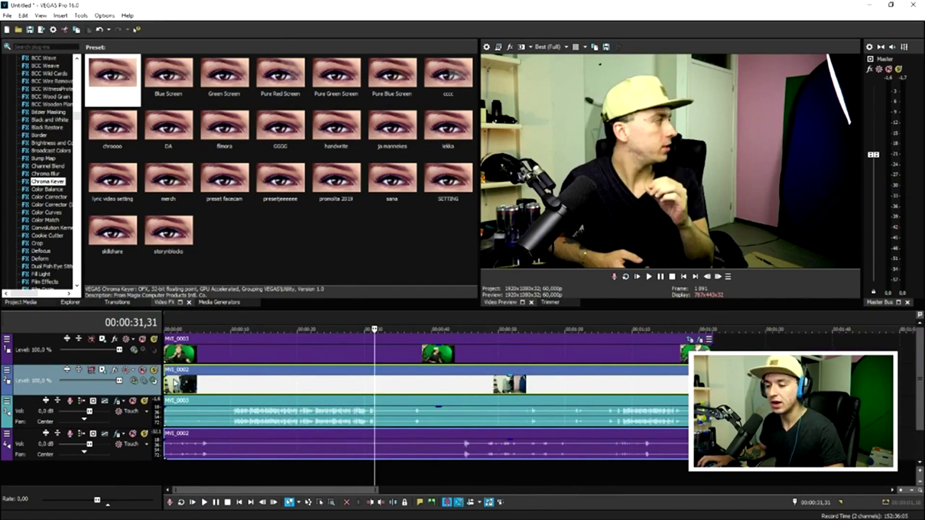
Shift the background clip MVI_0002 to start at about 3 s, so its first noise falls at about 31 s, where the speech ends
{"action": "left_click_drag", "start_coordinate": [166, 385], "coordinate": [368, 400]}
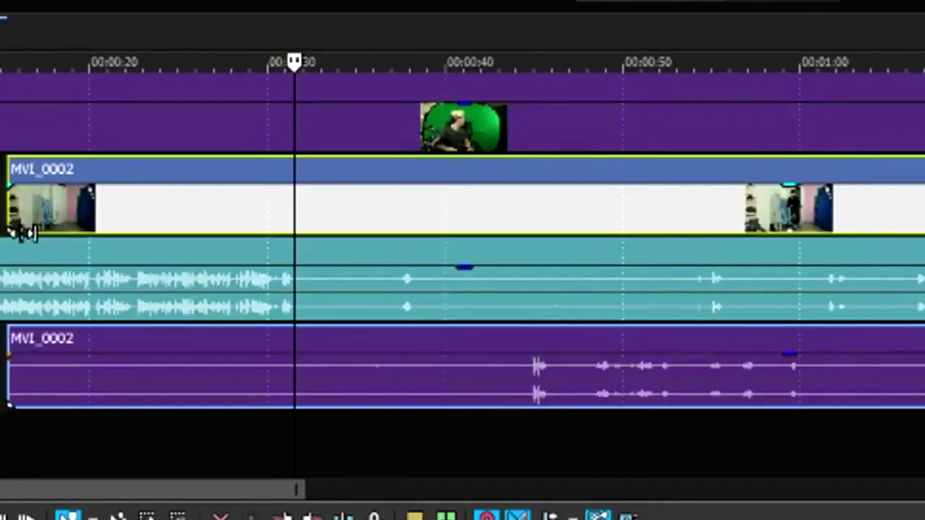
{"action": "left_click_drag", "start_coordinate": [275, 250], "coordinate": [524, 239]}
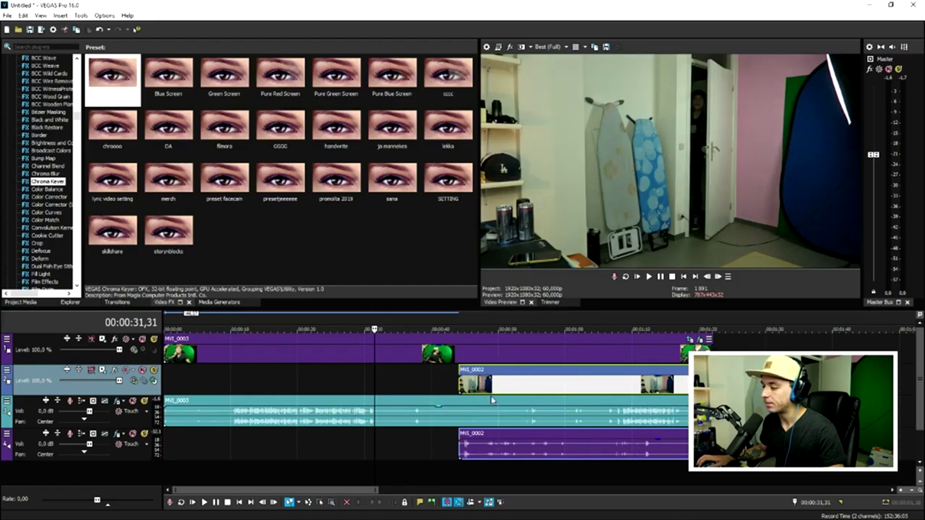
{"action": "left_click_drag", "start_coordinate": [492, 400], "coordinate": [371, 384]}
{"action": "scroll", "coordinate": [361, 318], "scroll_direction": "up", "scroll_amount": 8}
Play the composite from about 30 s to 44 s and examine how the two performances line up
{"action": "key", "text": "space"}
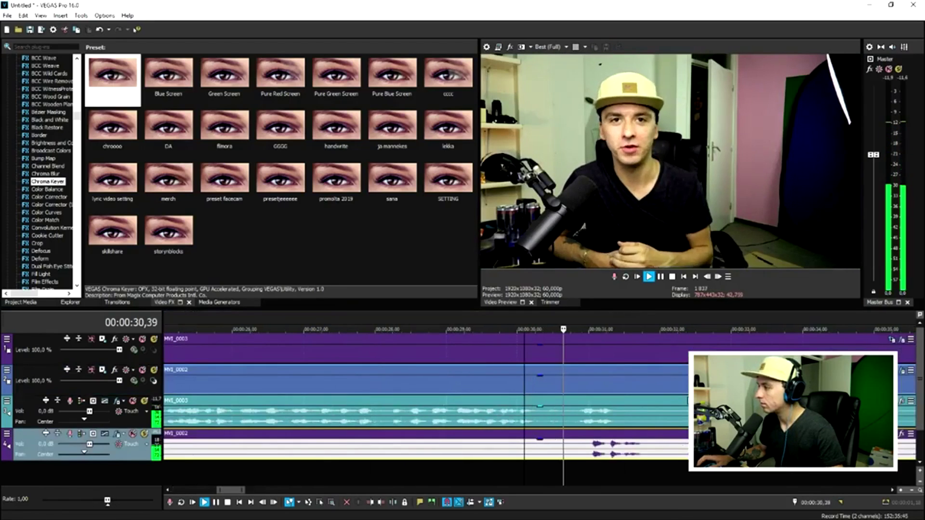
{"action": "scroll", "coordinate": [662, 413], "scroll_direction": "down", "scroll_amount": 2}
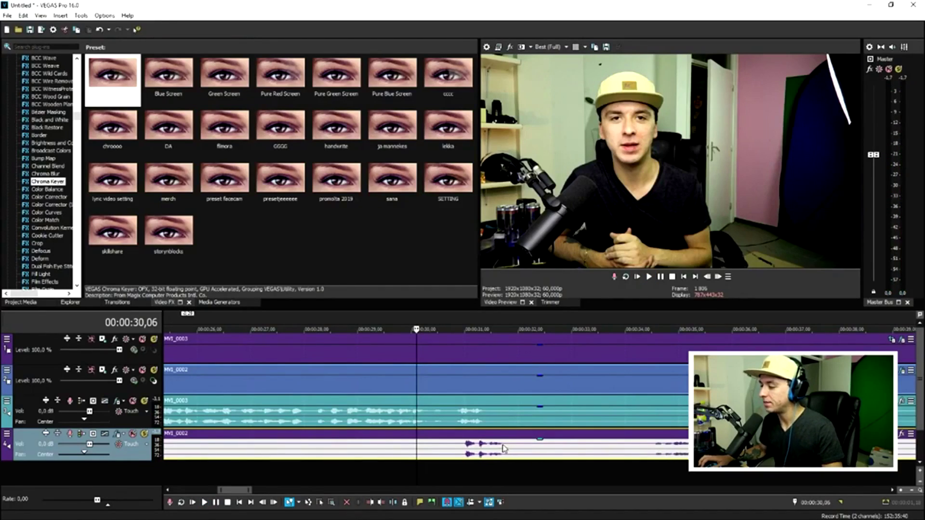
{"action": "key", "text": "space"}
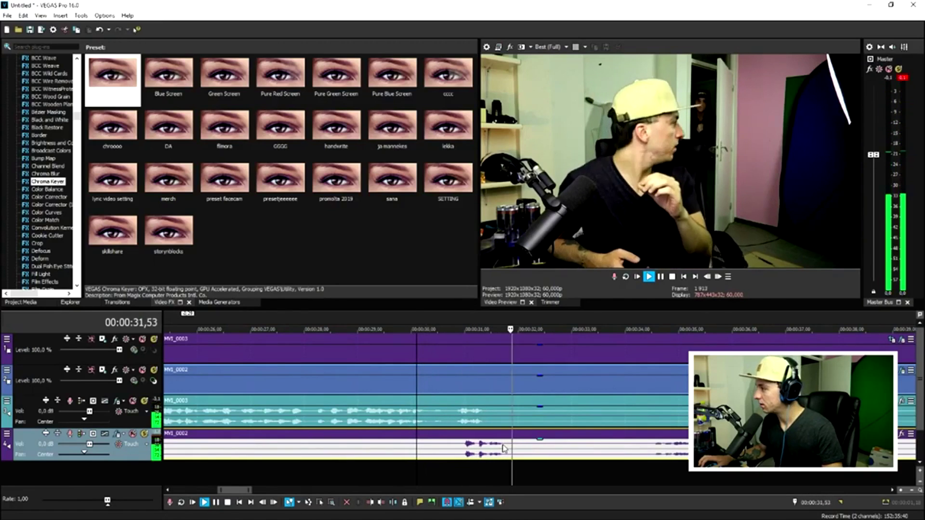
{"action": "scroll", "coordinate": [503, 448], "scroll_direction": "down", "scroll_amount": 2}
{"action": "scroll", "coordinate": [503, 449], "scroll_direction": "down", "scroll_amount": 2}
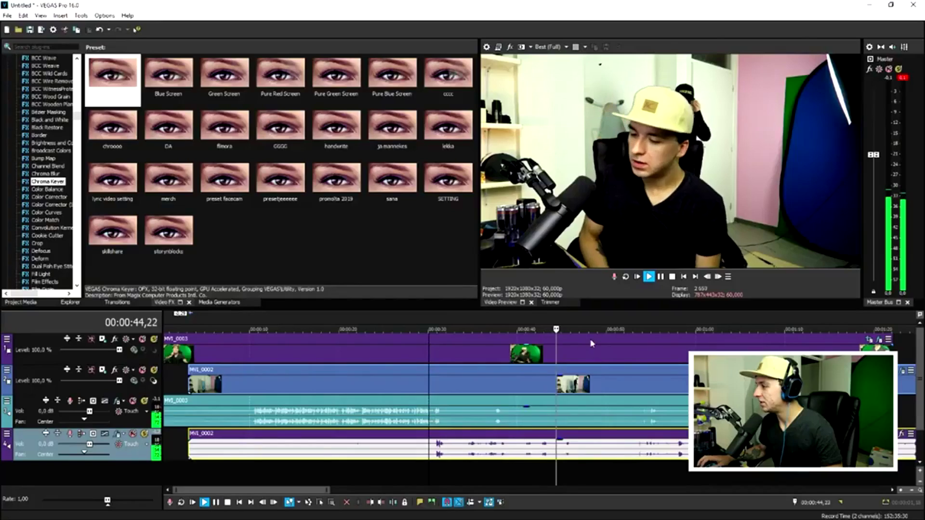
{"action": "key", "text": "space"}
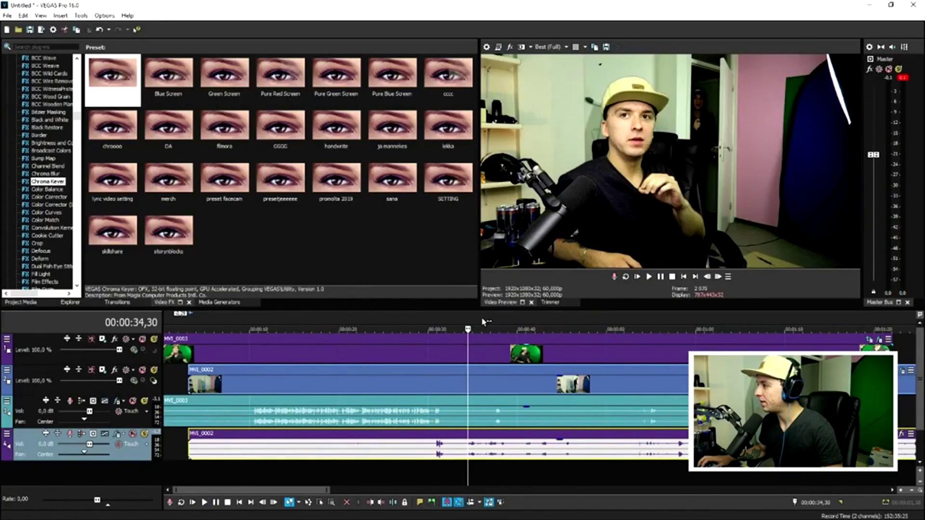
{"action": "left_click", "coordinate": [481, 317]}
{"action": "left_click", "coordinate": [494, 321]}
{"action": "left_click", "coordinate": [509, 322]}
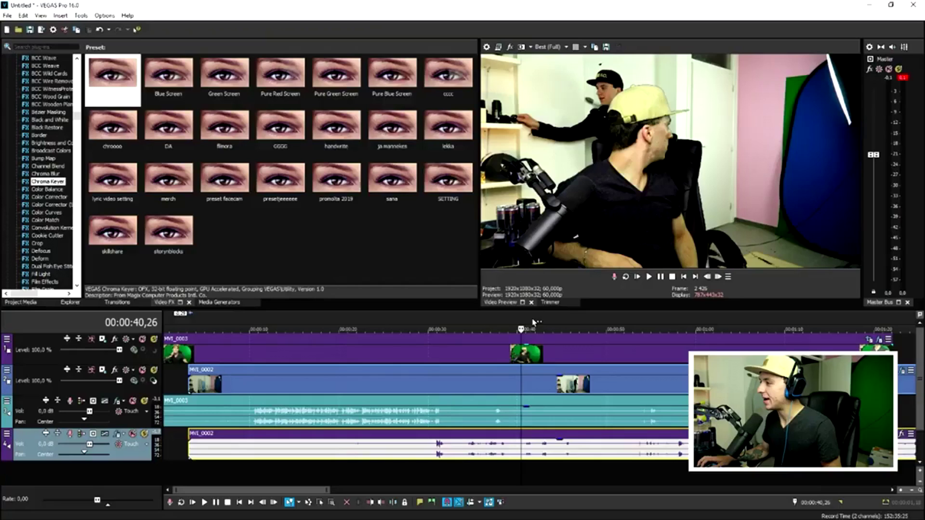
{"action": "left_click", "coordinate": [533, 322]}
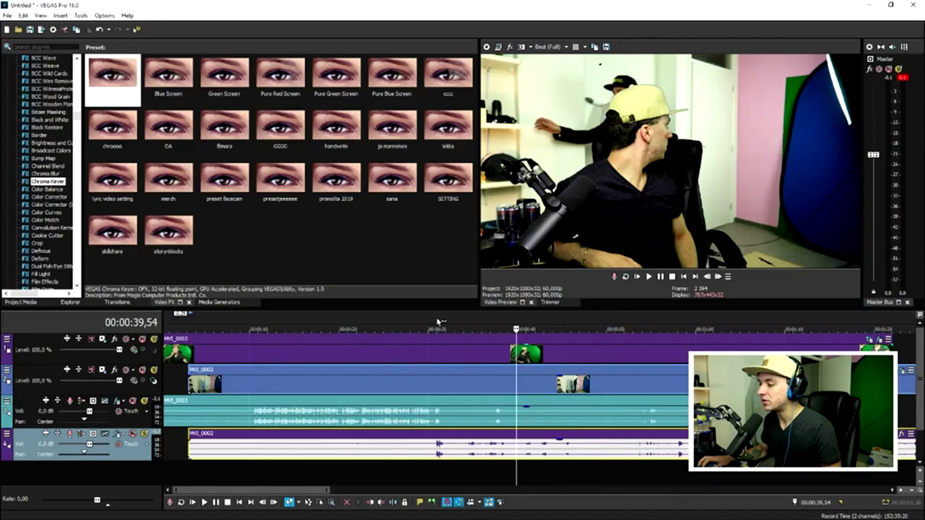
Try to cut a section out of the background clip MVI_0002 between about 38 s and 41 s and close the gap
{"action": "left_click", "coordinate": [438, 321]}
{"action": "scroll", "coordinate": [570, 330], "scroll_direction": "up", "scroll_amount": 2}
{"action": "left_click", "coordinate": [650, 321]}
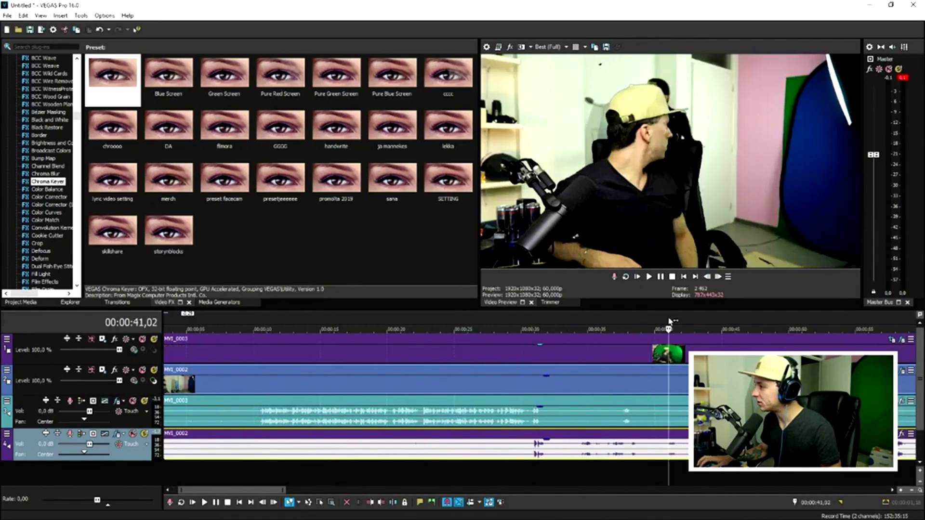
{"action": "left_click", "coordinate": [534, 321]}
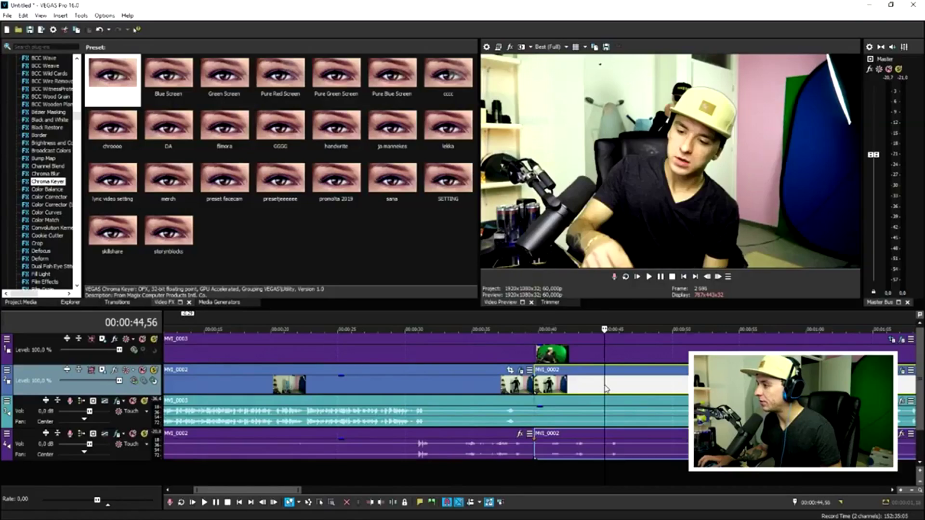
{"action": "scroll", "coordinate": [570, 388], "scroll_direction": "up", "scroll_amount": 3}
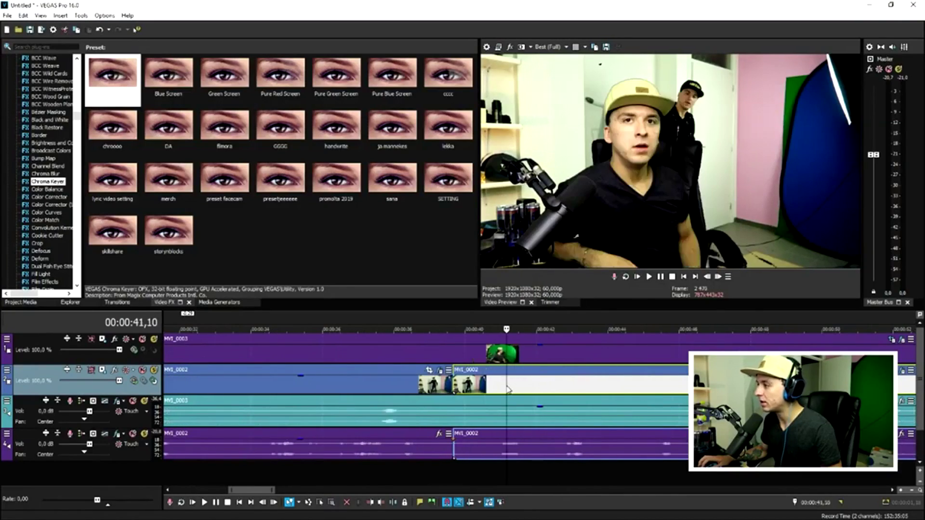
{"action": "left_click_drag", "start_coordinate": [482, 386], "coordinate": [474, 385]}
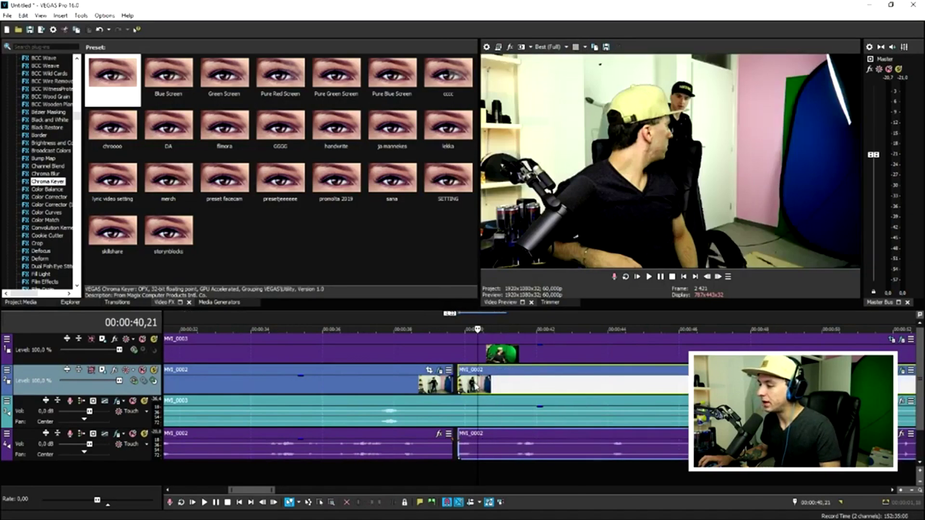
{"action": "key", "text": "space"}
{"action": "scroll", "coordinate": [555, 336], "scroll_direction": "up", "scroll_amount": 2}
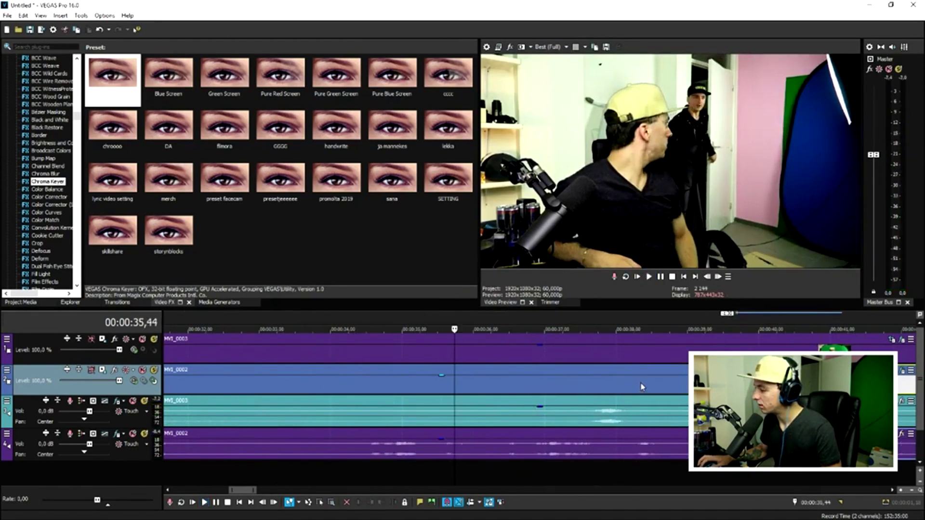
{"action": "left_click_drag", "start_coordinate": [687, 385], "coordinate": [663, 386]}
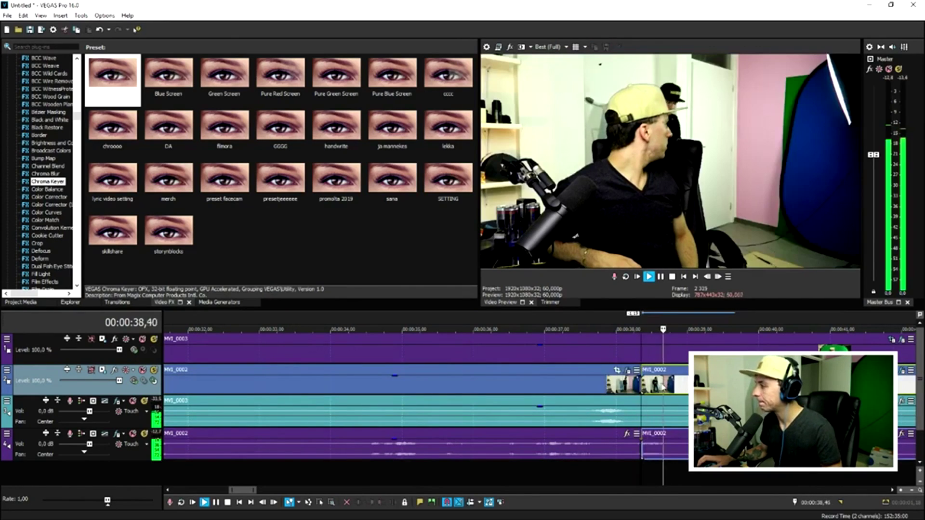
{"action": "key", "text": "ctrl+z"}
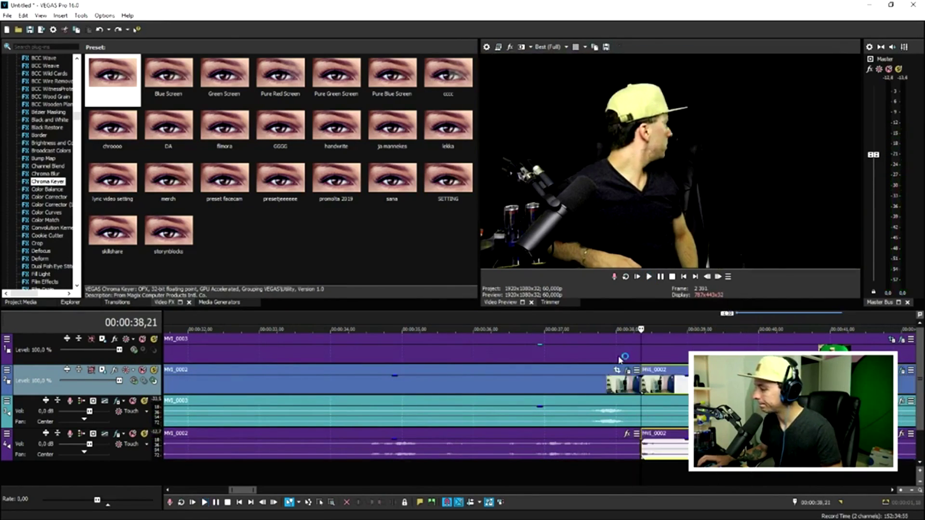
Split the green-screen clip MVI_0003 at about 38 s and at 00:00:40,44
{"action": "left_click", "coordinate": [523, 353]}
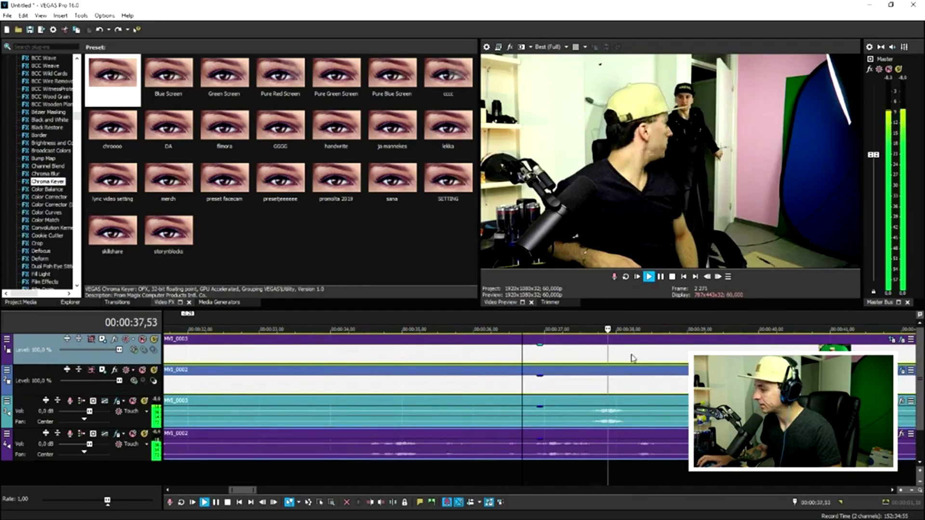
{"action": "key", "text": "space"}
{"action": "scroll", "coordinate": [602, 356], "scroll_direction": "down", "scroll_amount": 2}
{"action": "key", "text": "s"}
{"action": "left_click", "coordinate": [667, 355]}
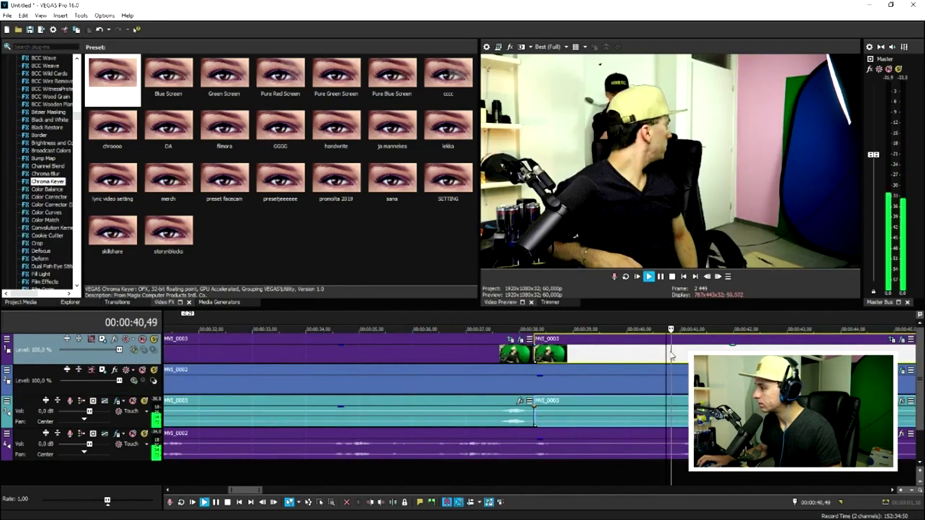
{"action": "key", "text": "space"}
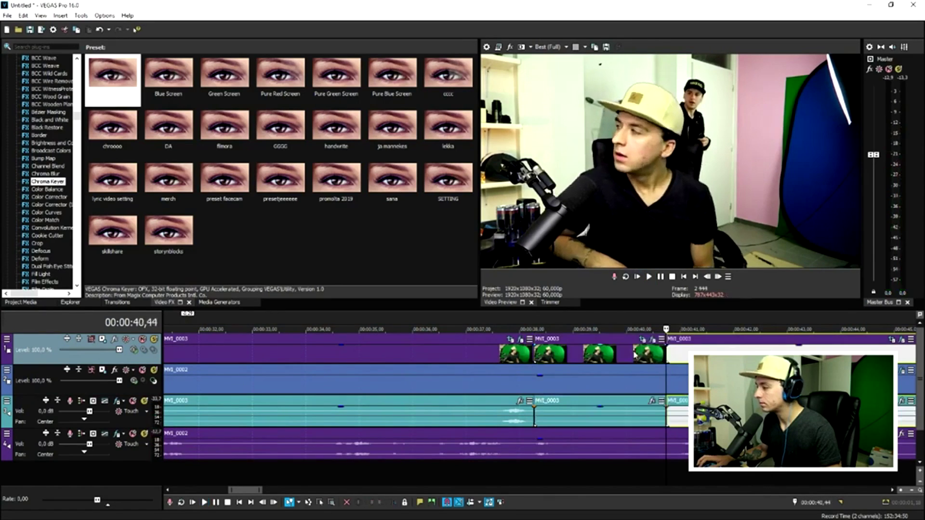
{"action": "left_click", "coordinate": [452, 319]}
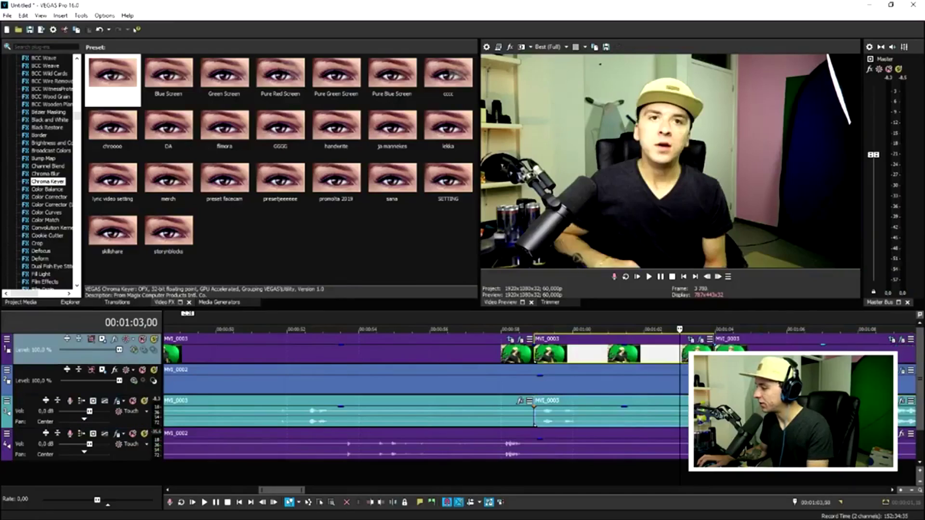
Remove a section of the green-screen clip MVI_0003 from about 59 s, play across the cut and close the Video Event FX window
{"action": "left_click", "coordinate": [470, 313]}
{"action": "key", "text": "space"}
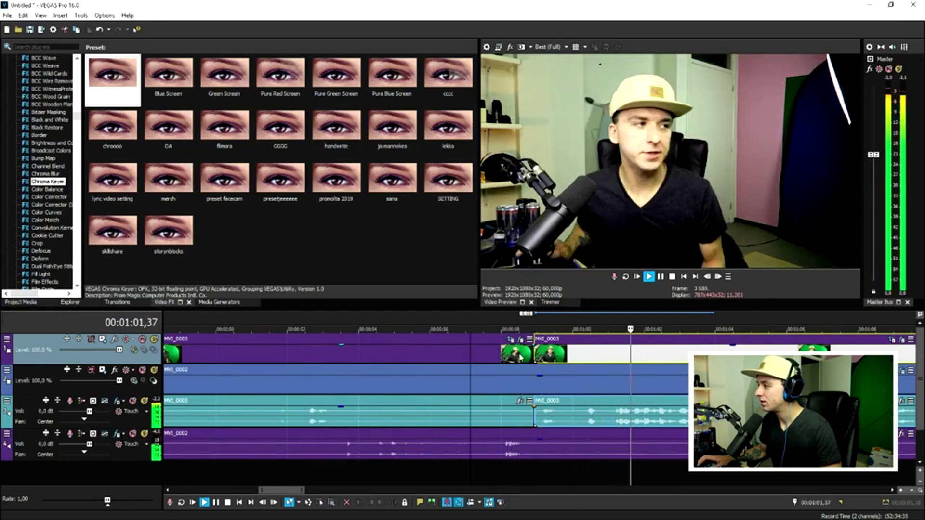
{"action": "scroll", "coordinate": [528, 360], "scroll_direction": "down", "scroll_amount": 3}
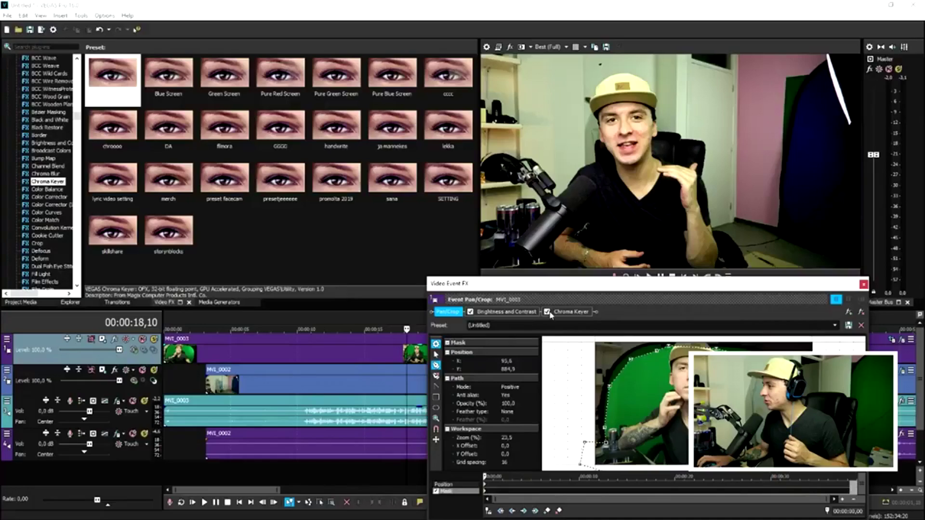
{"action": "left_click", "coordinate": [863, 284]}
{"action": "scroll", "coordinate": [518, 337], "scroll_direction": "down", "scroll_amount": 3}
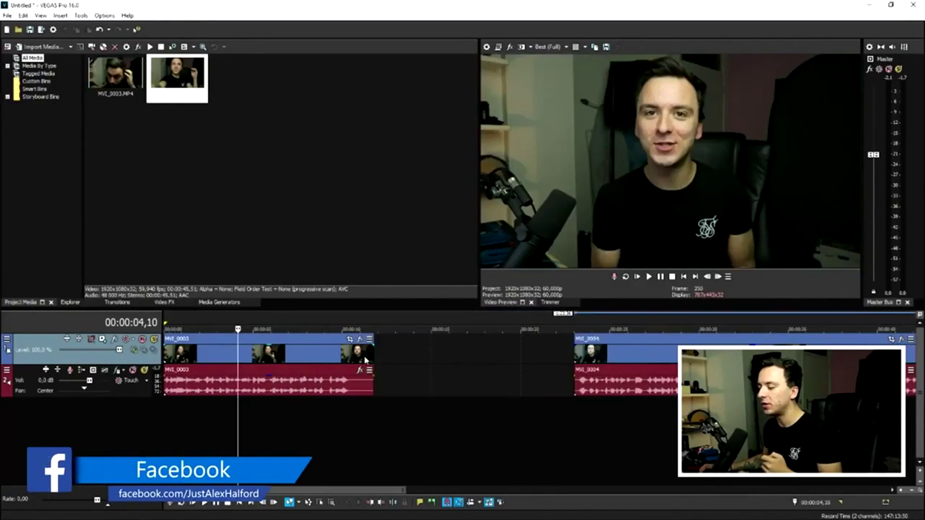
Extend the end of the first clip, MVI_0003, to about 13 s in the two-clip project
{"action": "left_click_drag", "start_coordinate": [399, 354], "coordinate": [402, 355]}
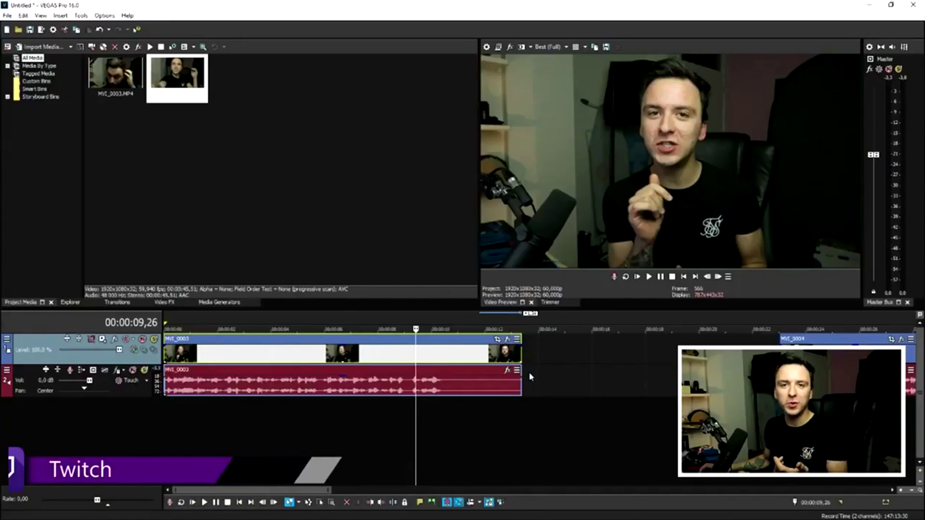
{"action": "scroll", "coordinate": [512, 369], "scroll_direction": "down", "scroll_amount": 2}
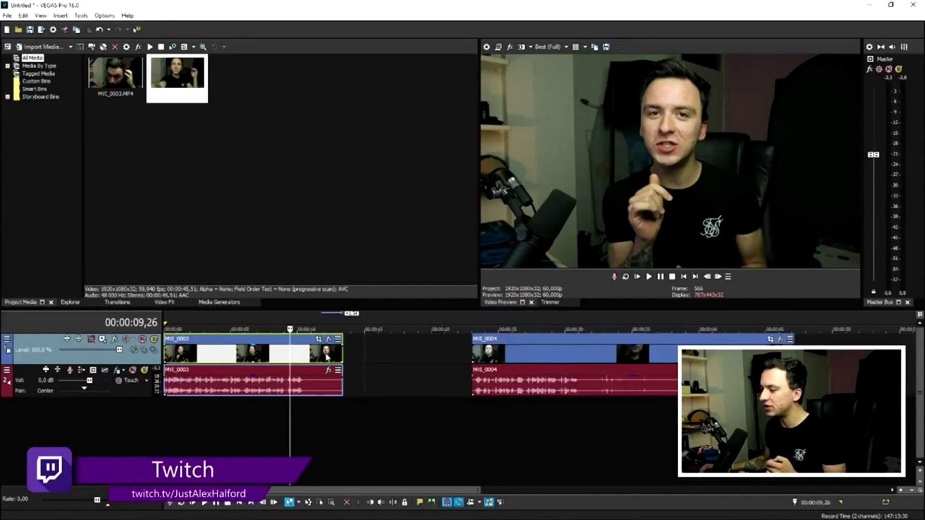
{"action": "left_click", "coordinate": [364, 354]}
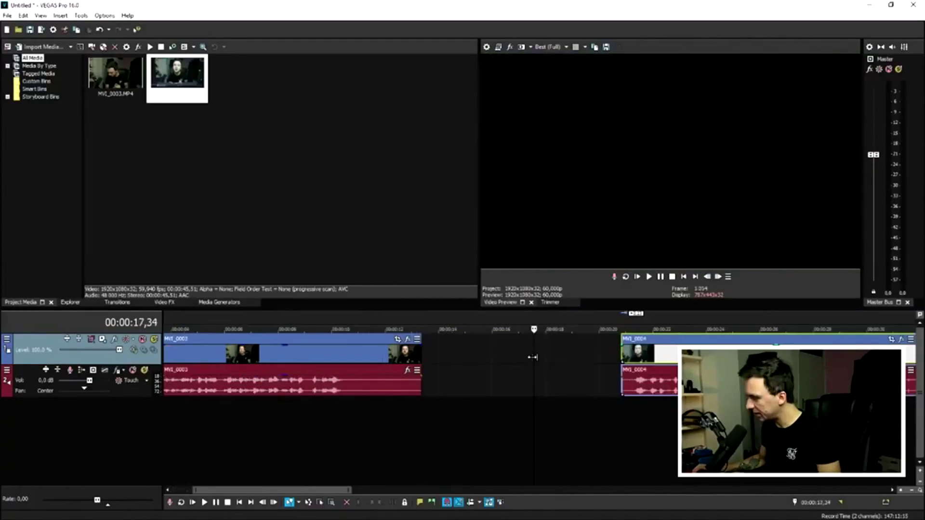
Extend the start of MVI_0004 back to about 15 s and play the clip to check the footage before the speech
{"action": "left_click_drag", "start_coordinate": [674, 357], "coordinate": [529, 357]}
{"action": "left_click", "coordinate": [511, 358]}
{"action": "key", "text": "space"}
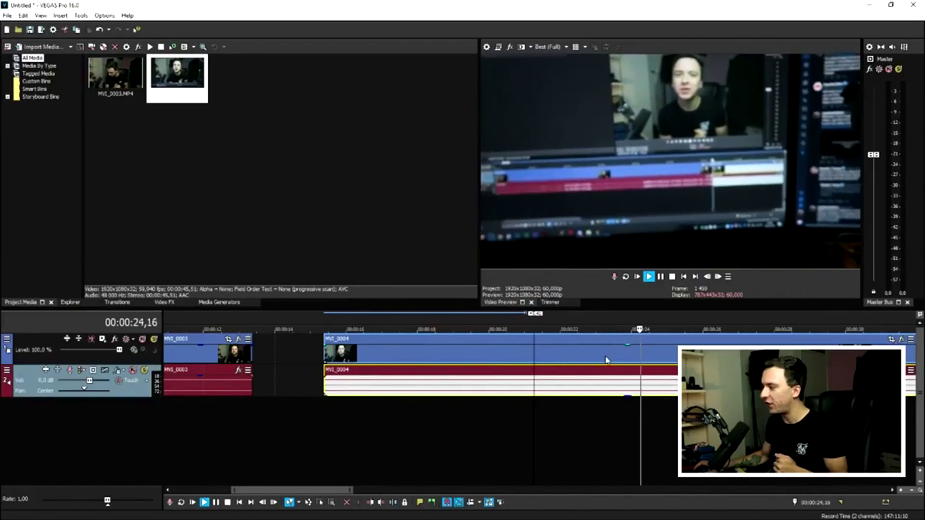
{"action": "scroll", "coordinate": [605, 360], "scroll_direction": "down", "scroll_amount": 2}
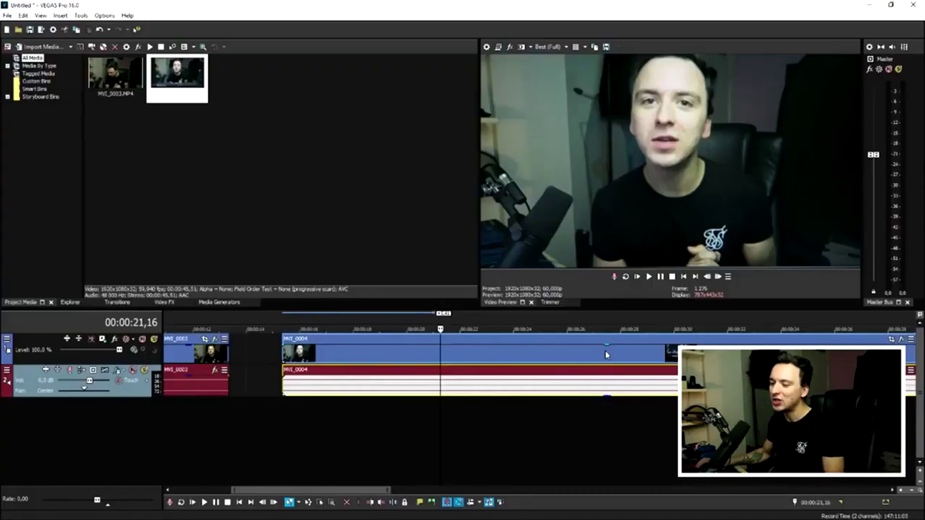
{"action": "scroll", "coordinate": [376, 384], "scroll_direction": "down", "scroll_amount": 2}
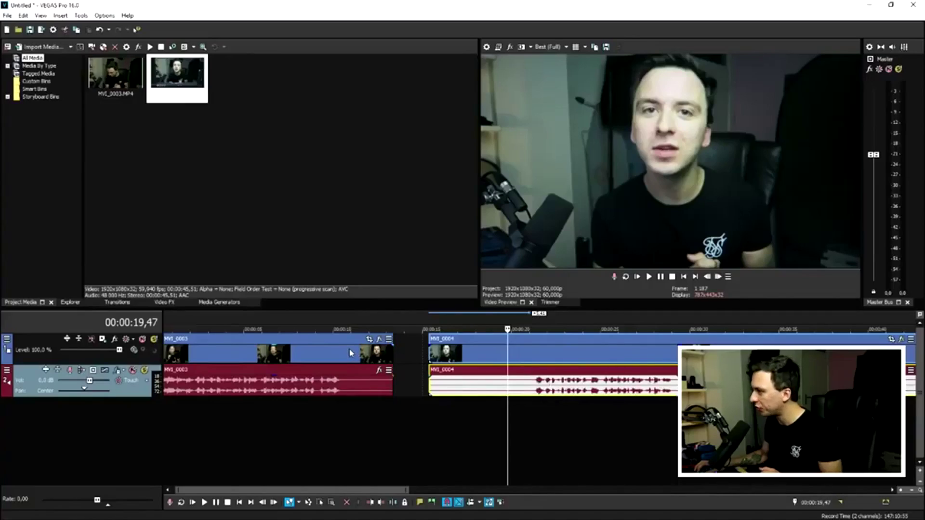
Split MVI_0003 just after its last words at 00:00:10,37 and delete the remainder
{"action": "left_click", "coordinate": [349, 353]}
{"action": "left_click", "coordinate": [513, 356]}
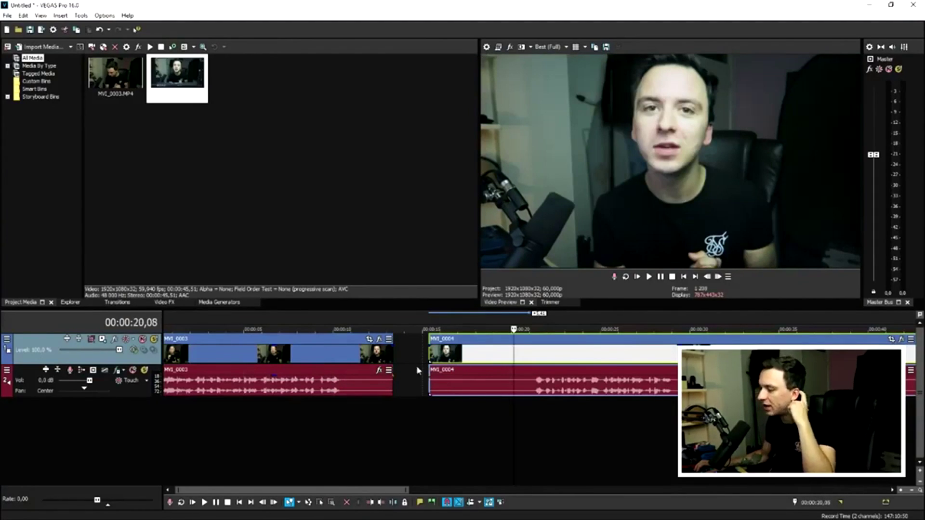
{"action": "left_click", "coordinate": [326, 355]}
{"action": "scroll", "coordinate": [527, 377], "scroll_direction": "up", "scroll_amount": 2}
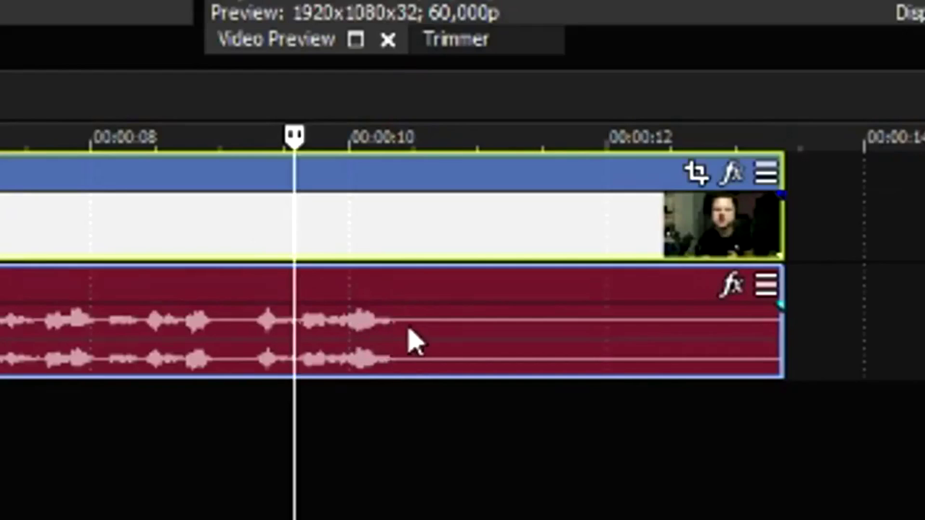
{"action": "left_click", "coordinate": [542, 384]}
{"action": "key", "text": "s"}
{"action": "key", "text": "Delete"}
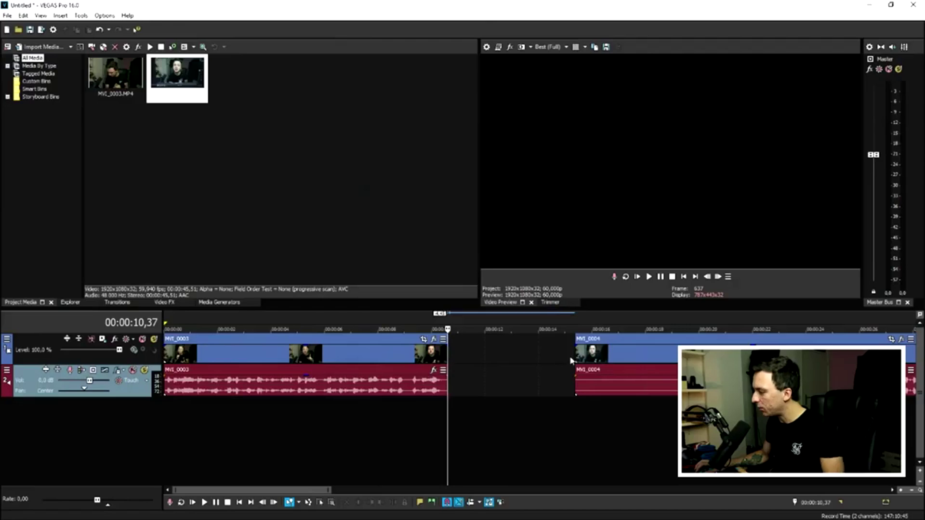
Trim the silent start of MVI_0004 to about 21 s and join the clip to the end of MVI_0003 at about 00:00:10,30
{"action": "left_click_drag", "start_coordinate": [574, 355], "coordinate": [725, 356]}
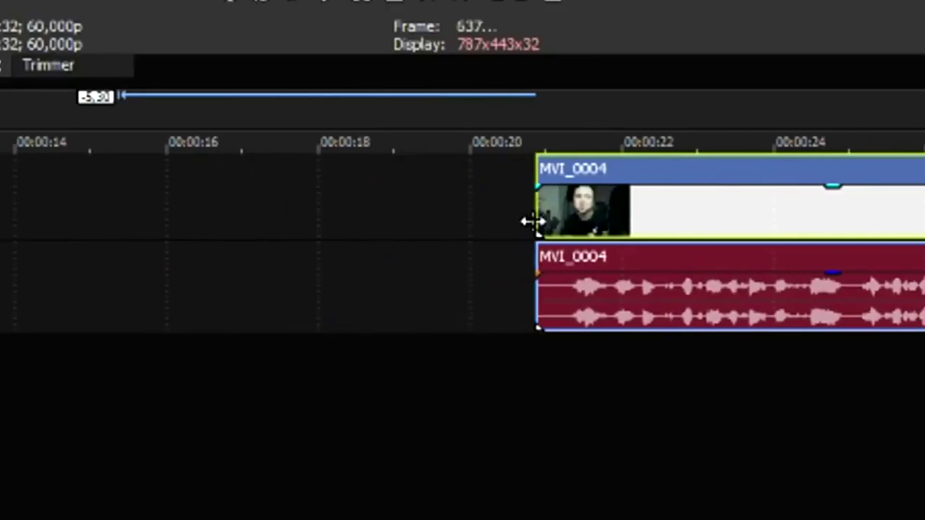
{"action": "left_click_drag", "start_coordinate": [563, 212], "coordinate": [5, 212]}
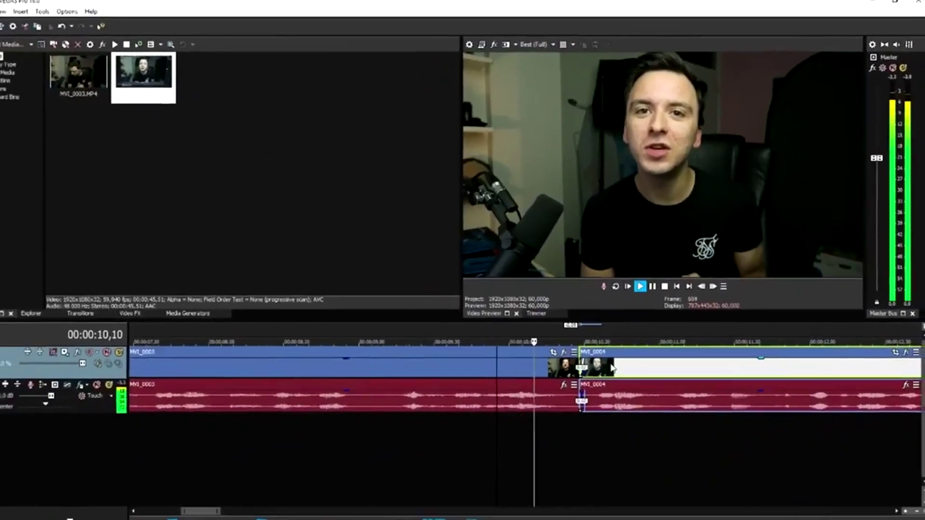
{"action": "left_click_drag", "start_coordinate": [612, 368], "coordinate": [586, 366]}
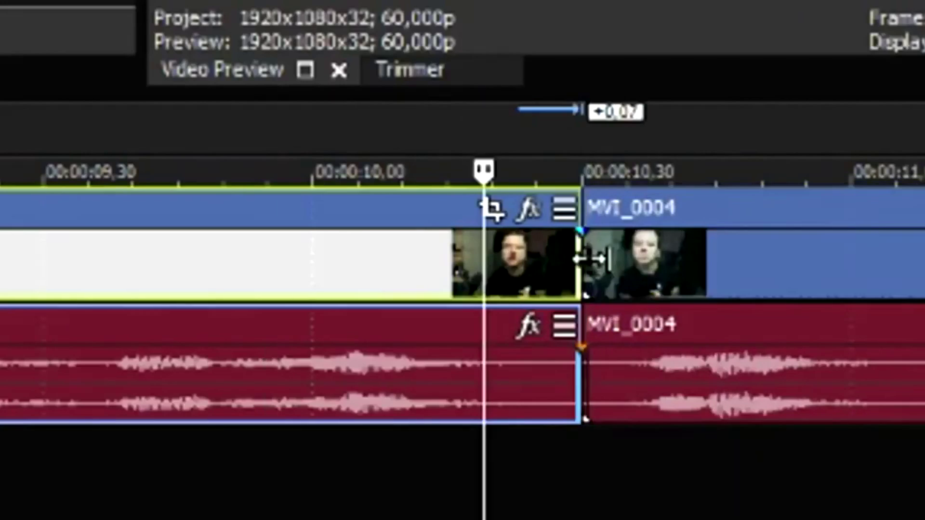
Overlap the join between MVI_0003 and MVI_0004 by about 6 frames and play back the cut
{"action": "left_click_drag", "start_coordinate": [590, 260], "coordinate": [656, 289]}
{"action": "left_click", "coordinate": [422, 262]}
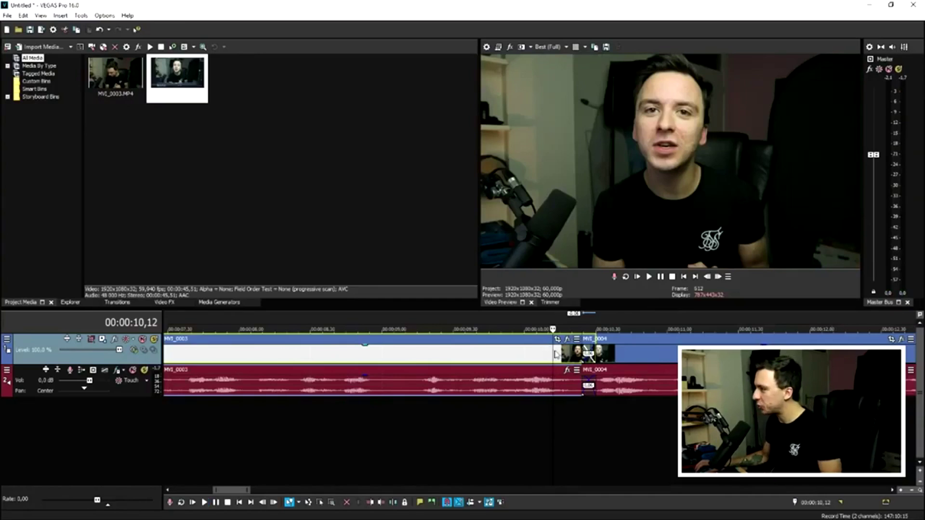
{"action": "left_click", "coordinate": [637, 356]}
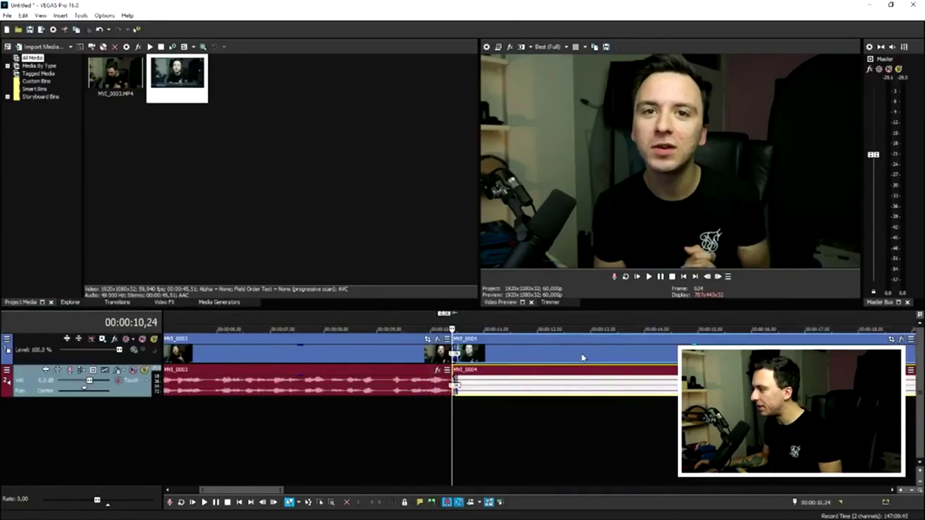
{"action": "key", "text": "space"}
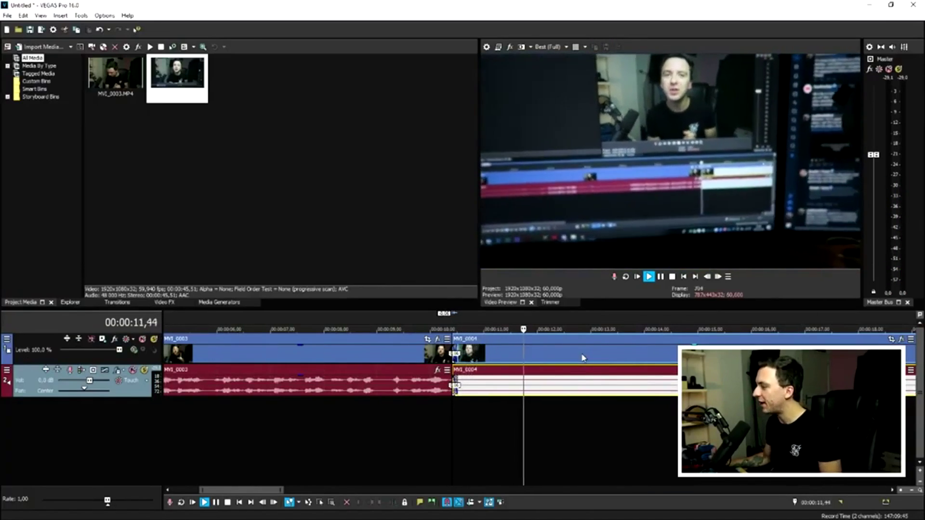
{"action": "key", "text": "space"}
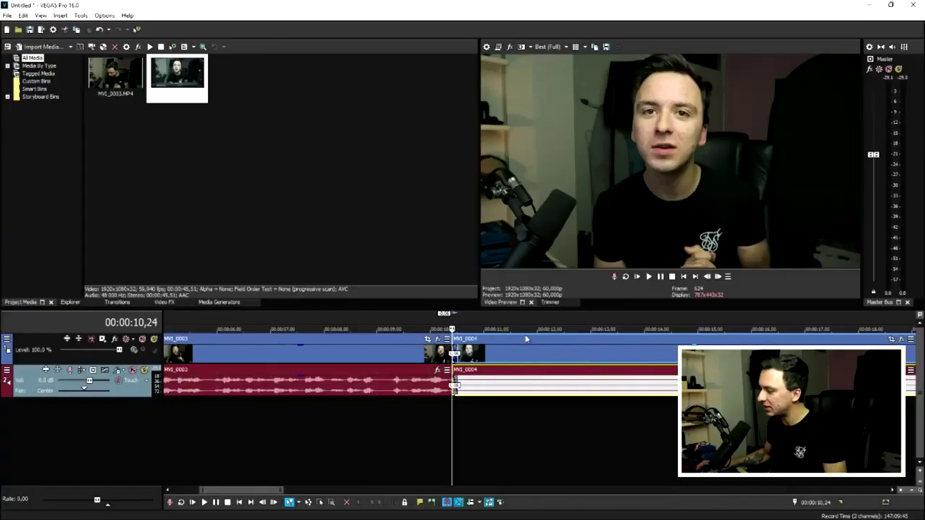
{"action": "scroll", "coordinate": [481, 381], "scroll_direction": "left", "scroll_amount": 2}
{"action": "left_click", "coordinate": [452, 314]}
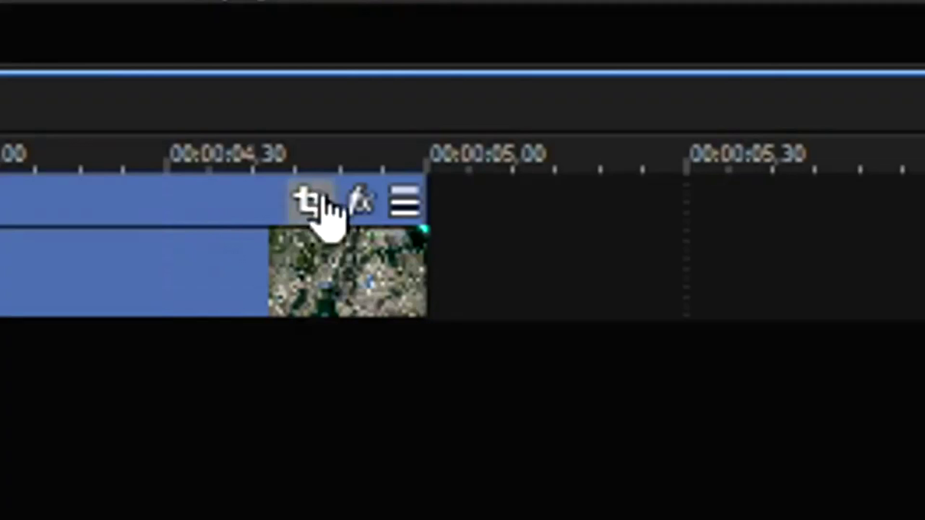
Open Pan/Crop for the Screenshot map event and shrink its opening crop tightly around Manhattan
{"action": "left_click", "coordinate": [312, 205]}
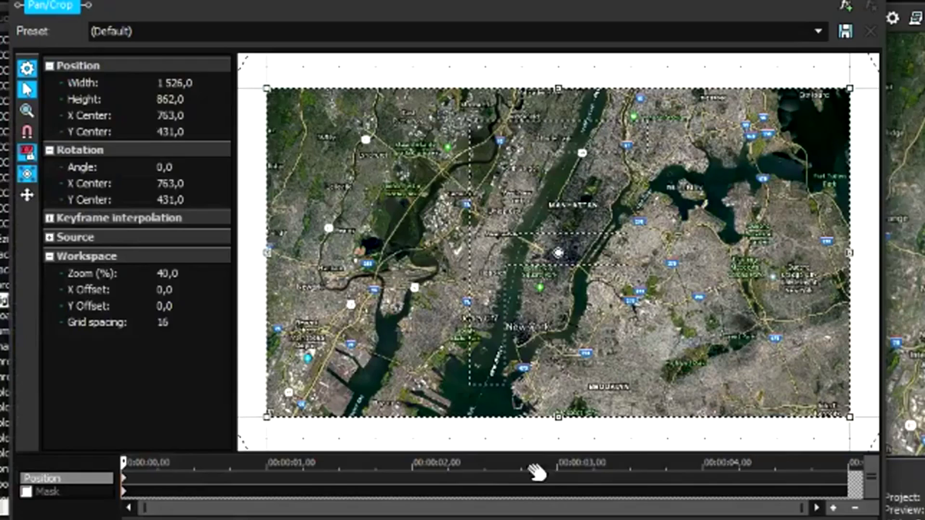
{"action": "left_click_drag", "start_coordinate": [846, 86], "coordinate": [802, 111]}
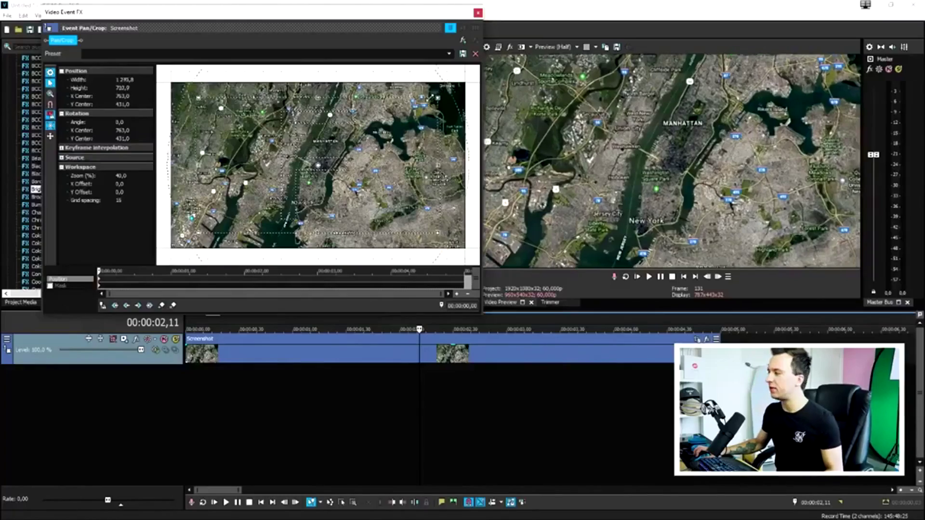
{"action": "left_click_drag", "start_coordinate": [430, 97], "coordinate": [341, 141]}
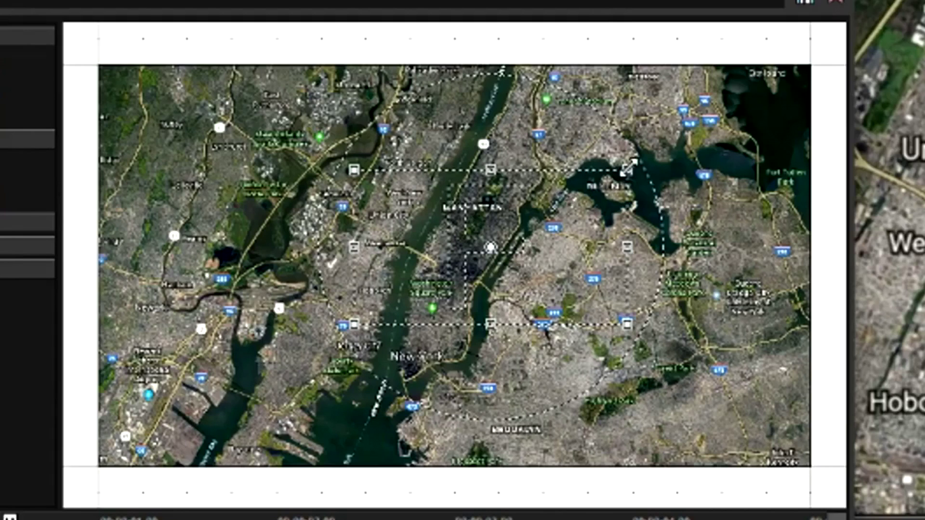
Widen the crop to about 906,0 by 511,8 at a second keyframe and retime that keyframe to about one second
{"action": "left_click_drag", "start_coordinate": [628, 168], "coordinate": [726, 127]}
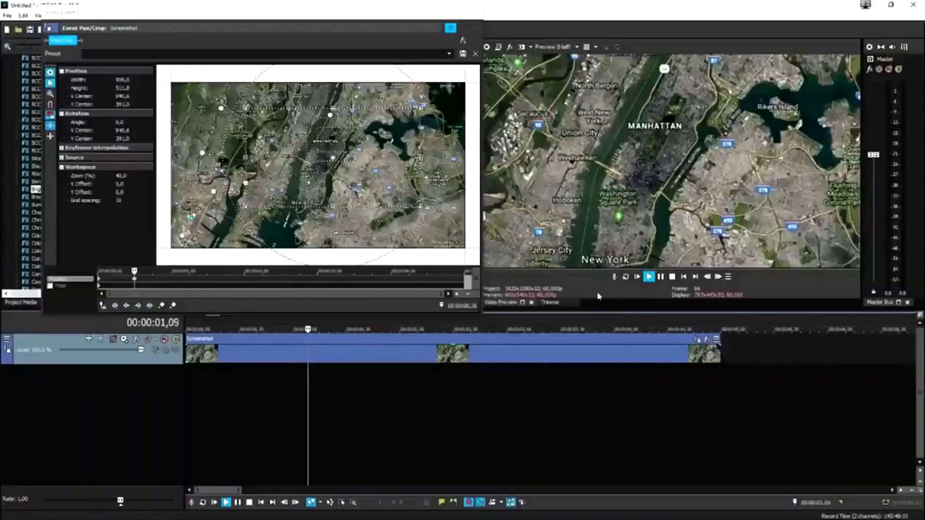
{"action": "key", "text": "space"}
{"action": "left_click_drag", "start_coordinate": [136, 280], "coordinate": [218, 283]}
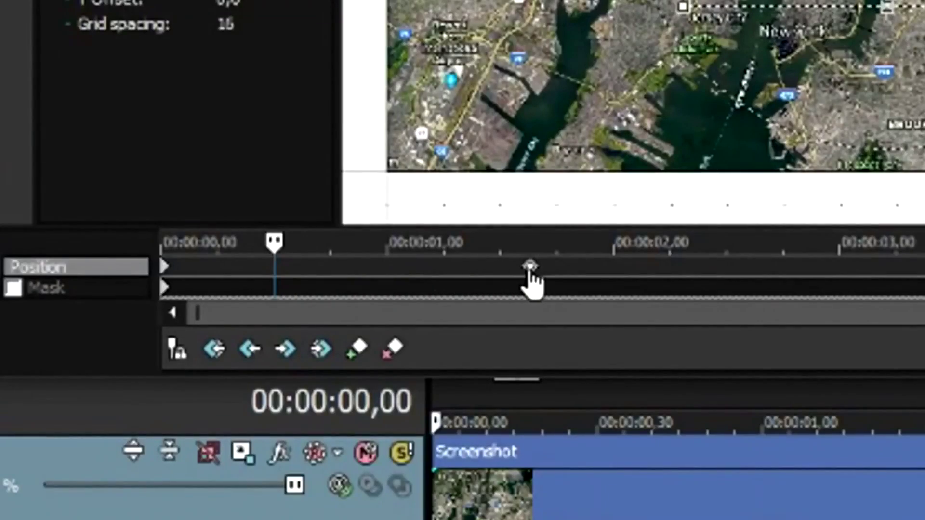
{"action": "left_click", "coordinate": [530, 267]}
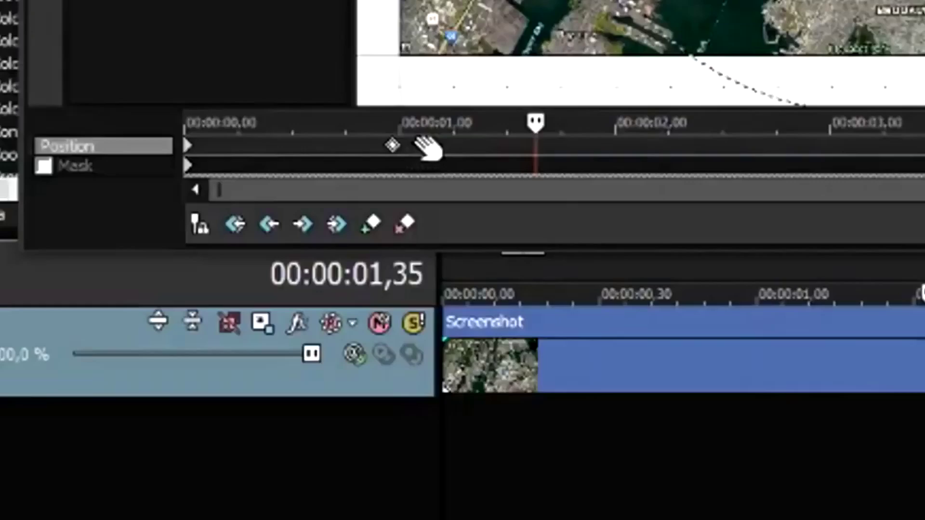
Set the second crop keyframe's interpolation to Smooth and play the zoom-out
{"action": "right_click", "coordinate": [392, 145]}
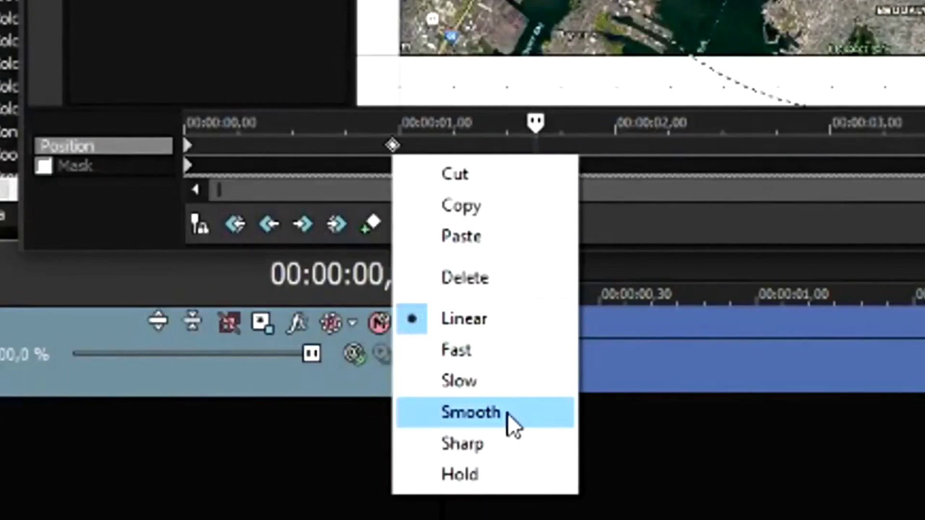
{"action": "left_click", "coordinate": [508, 423]}
{"action": "key", "text": "space"}
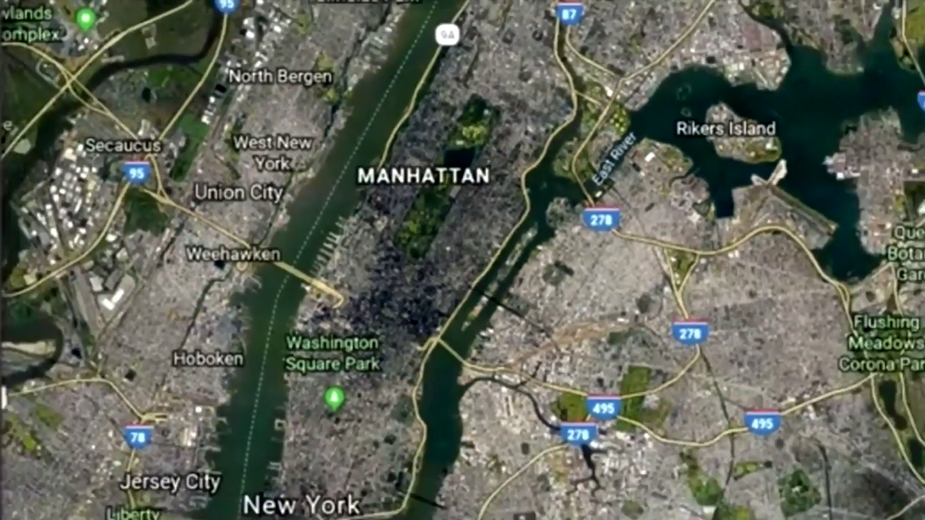
{"action": "key", "text": "space"}
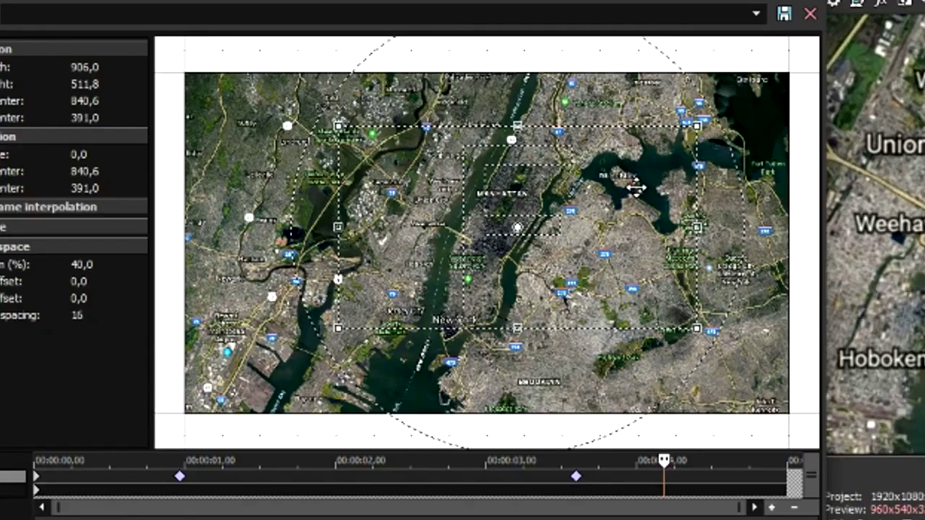
Shift the crop at 00:00:04,11 to X Center 617,9 and Y Center 318,4, using Smooth interpolation for the movement keyframes
{"action": "left_click_drag", "start_coordinate": [333, 157], "coordinate": [299, 146]}
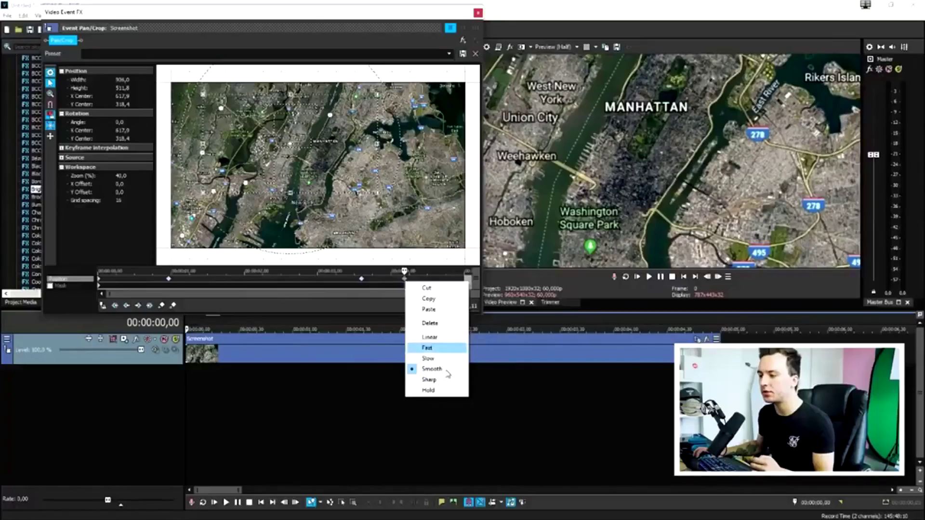
{"action": "left_click", "coordinate": [436, 377]}
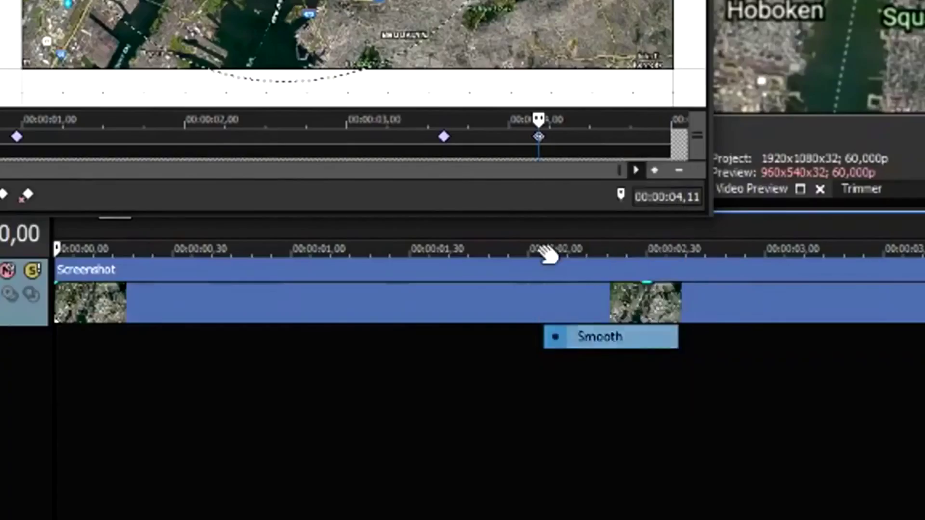
{"action": "right_click", "coordinate": [444, 136]}
{"action": "left_click", "coordinate": [482, 264]}
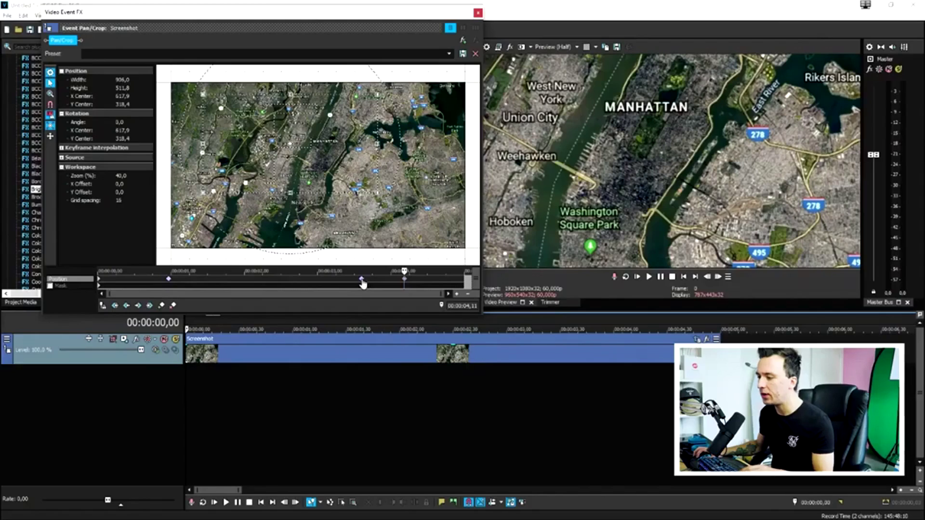
{"action": "right_click", "coordinate": [444, 136]}
{"action": "left_click", "coordinate": [630, 147]}
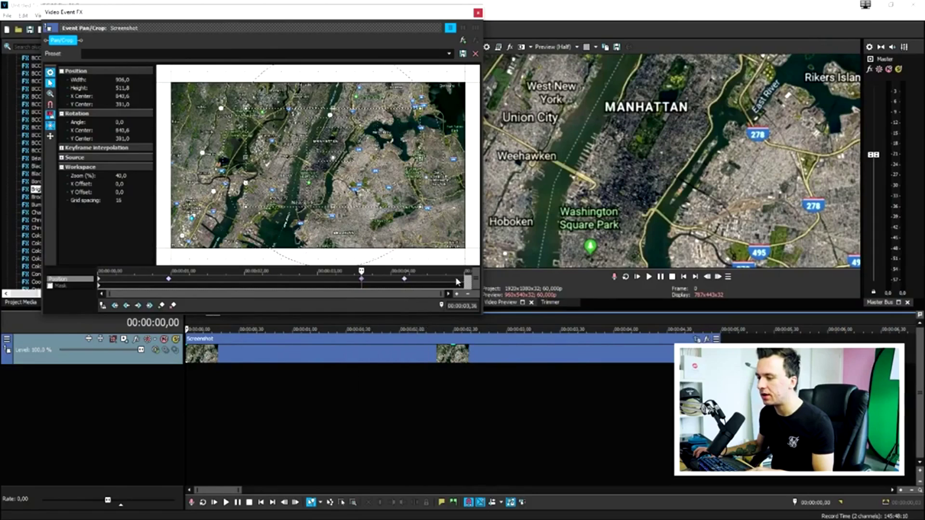
Add a keyframe at 00:00:05,00 with the crop tightened to about 365,6 wide, and play the map animation
{"action": "left_click", "coordinate": [466, 280]}
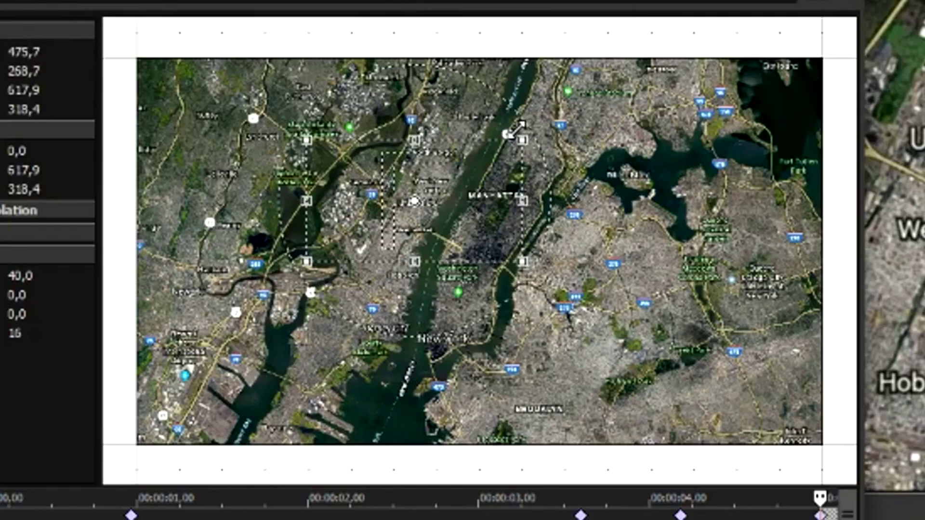
{"action": "left_click_drag", "start_coordinate": [227, 0], "coordinate": [163, 0]}
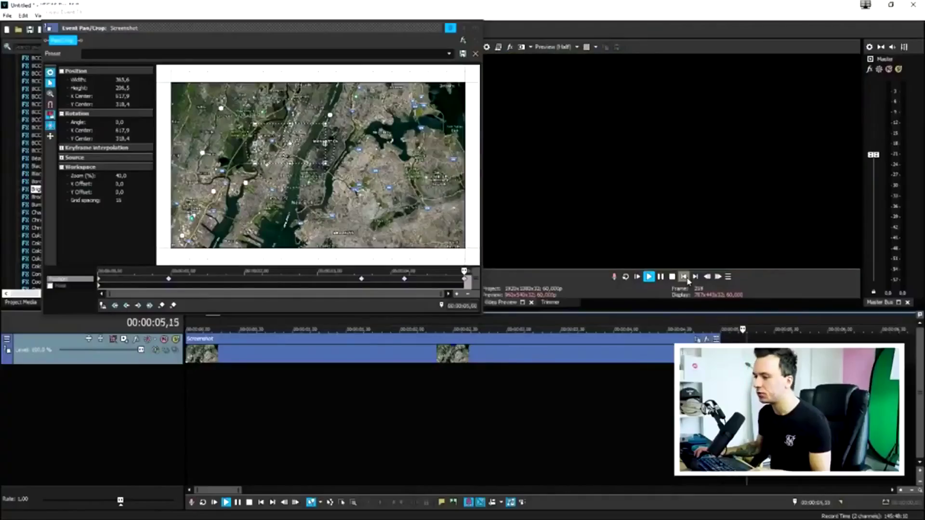
{"action": "left_click", "coordinate": [687, 280]}
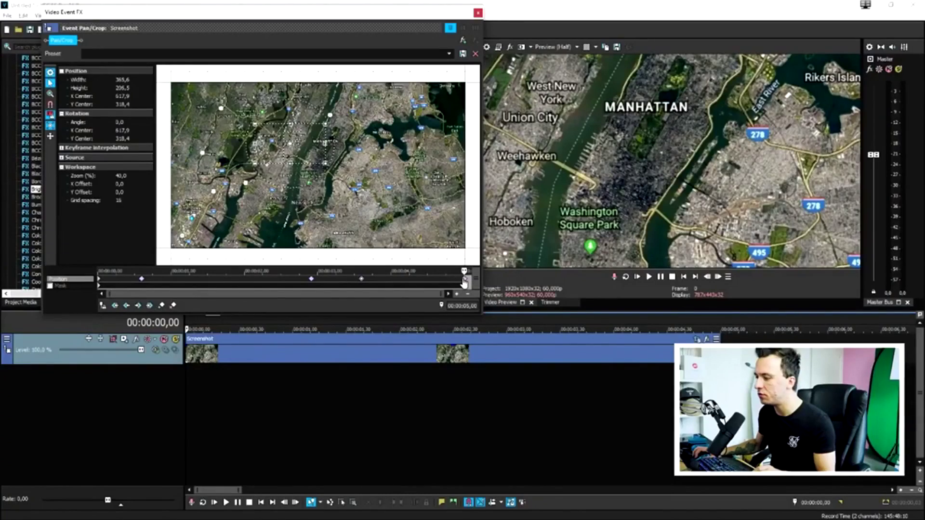
Retime the crop keyframes, placing the final one at about 00:00:04,33, and play the animation through
{"action": "left_click_drag", "start_coordinate": [405, 279], "coordinate": [431, 279]}
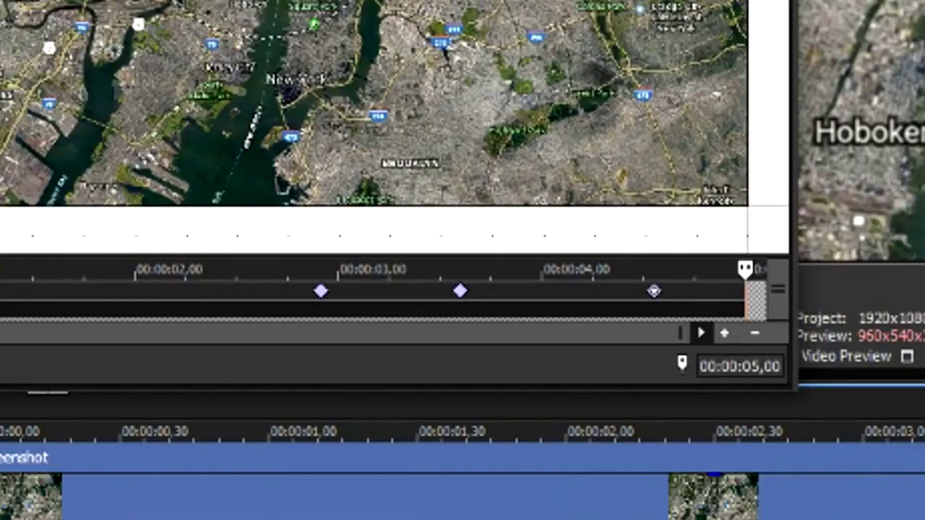
{"action": "key", "text": "space"}
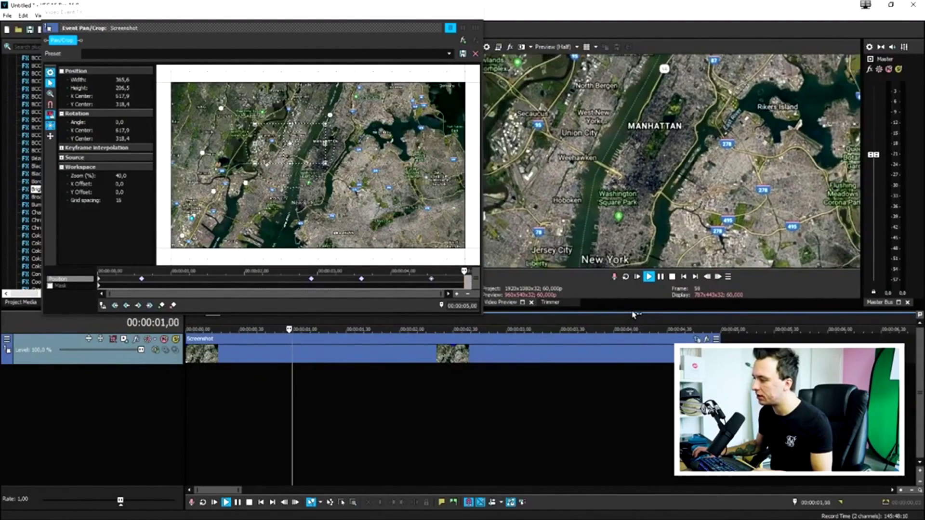
{"action": "key", "text": "space"}
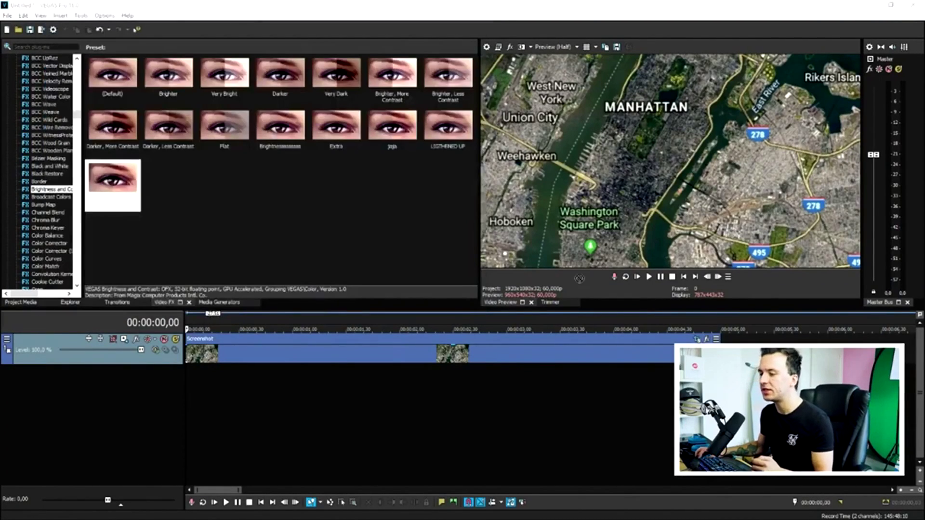
Place cloud_PNG4 at the project start on a new track above the Screenshot map
{"action": "left_click_drag", "start_coordinate": [579, 278], "coordinate": [220, 360]}
{"action": "key", "text": "space"}
{"action": "key", "text": "space"}
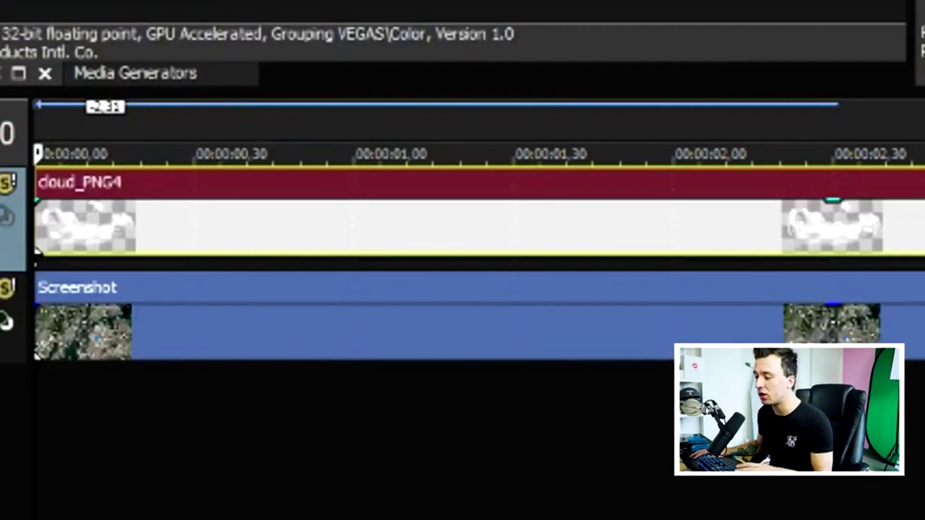
{"action": "left_click_drag", "start_coordinate": [822, 47], "coordinate": [103, 255]}
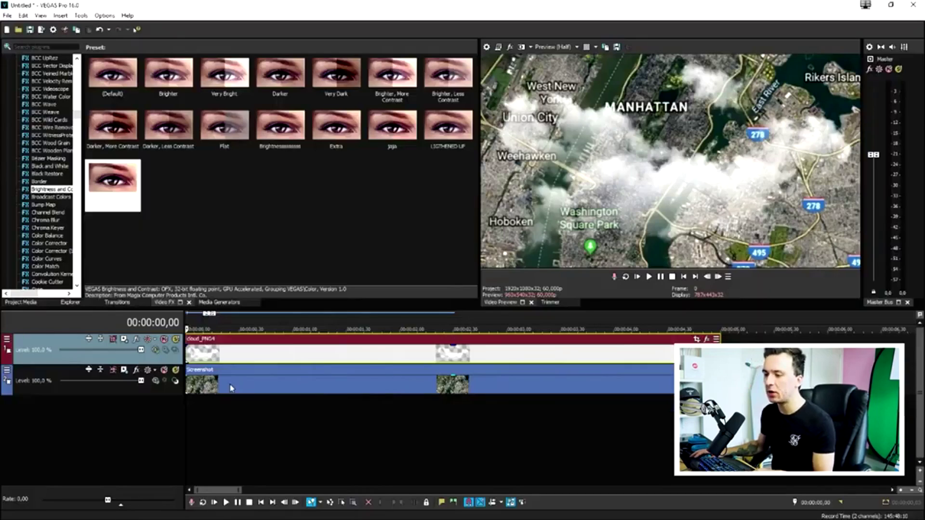
Move the cloud_PNG4 layer toward the upper left of the frame with Track Motion
{"action": "left_click", "coordinate": [124, 339]}
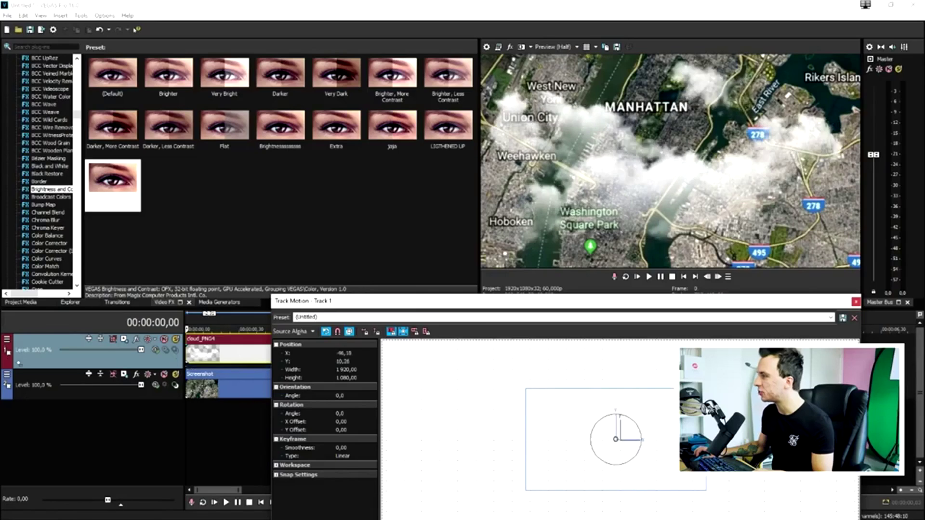
{"action": "left_click_drag", "start_coordinate": [674, 433], "coordinate": [601, 360]}
{"action": "left_click", "coordinate": [855, 301]}
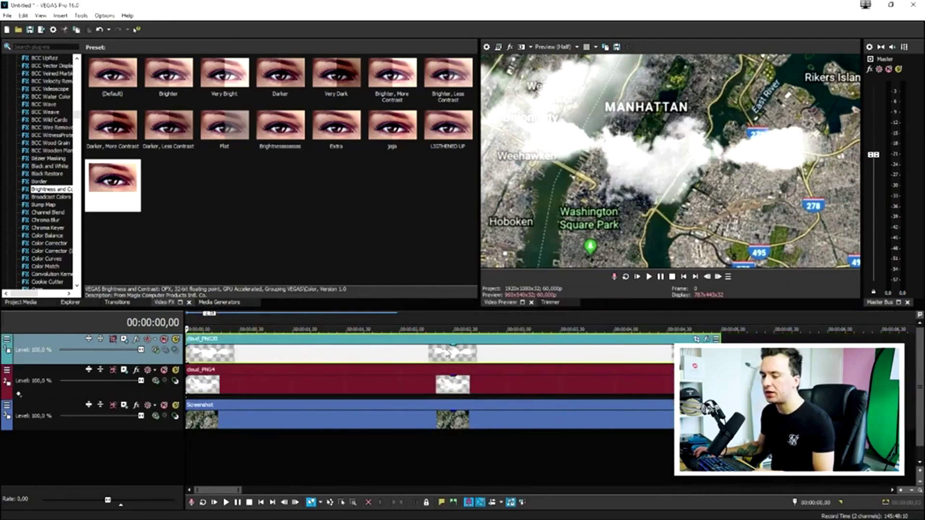
Rotate the cloud_PNG20 layer about 112° and move it to the right side of the frame with Track Motion
{"action": "left_click", "coordinate": [124, 340]}
{"action": "left_click_drag", "start_coordinate": [637, 421], "coordinate": [711, 472]}
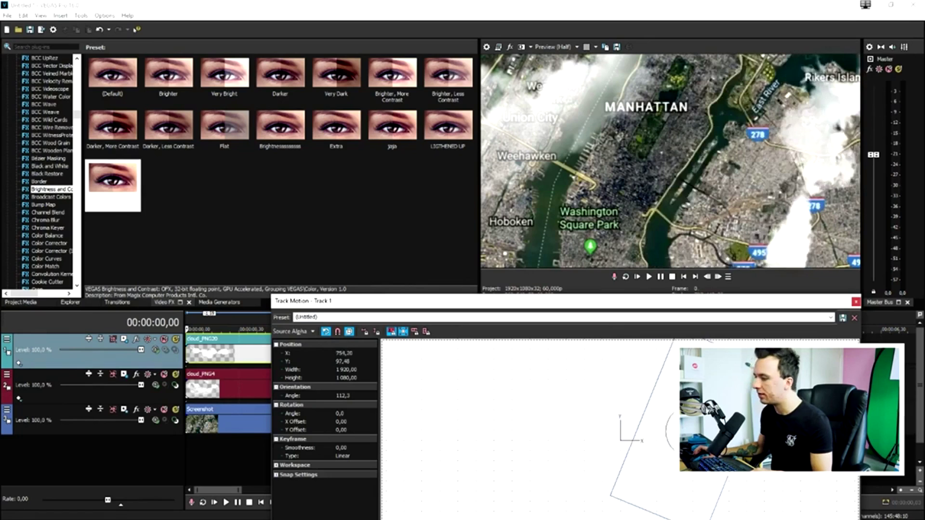
{"action": "left_click_drag", "start_coordinate": [610, 494], "coordinate": [593, 498]}
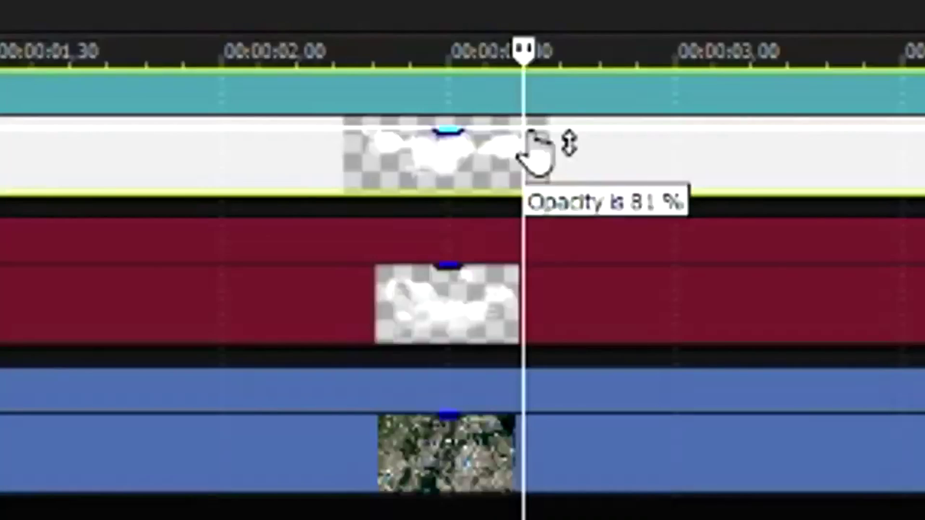
Lower the opacity of both cloud events, cloud_PNG20 to about 81 %, and add a fade-in to the start of cloud_PNG20
{"action": "left_click_drag", "start_coordinate": [531, 137], "coordinate": [535, 138]}
{"action": "mouse_move", "coordinate": [596, 274]}
{"action": "left_mouse_down"}
{"action": "mouse_move", "coordinate": [597, 288]}
{"action": "mouse_move", "coordinate": [615, 272]}
{"action": "mouse_move", "coordinate": [605, 278]}
{"action": "left_mouse_up"}
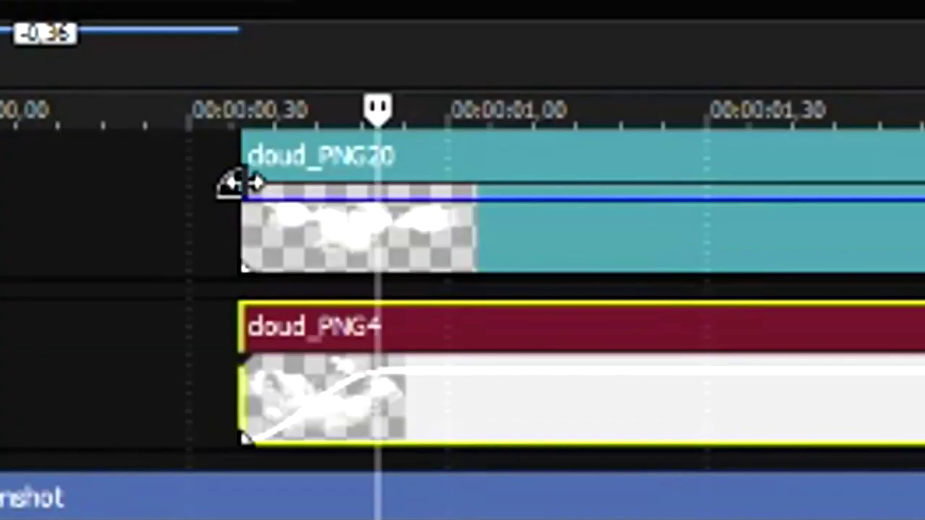
{"action": "left_click_drag", "start_coordinate": [252, 344], "coordinate": [286, 356]}
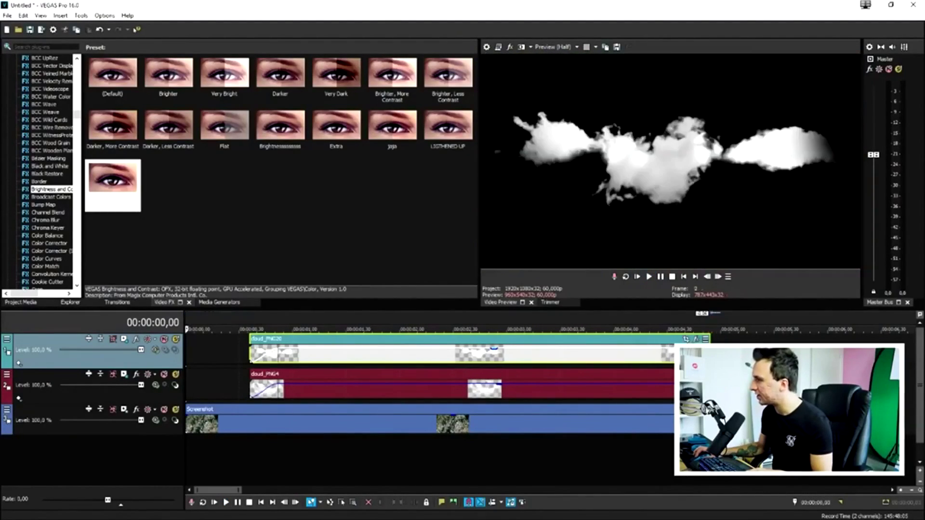
Trim the ends of both cloud events to about 00:00:04,26 and add fade-outs of about 18 frames to them
{"action": "left_click_drag", "start_coordinate": [684, 385], "coordinate": [660, 385]}
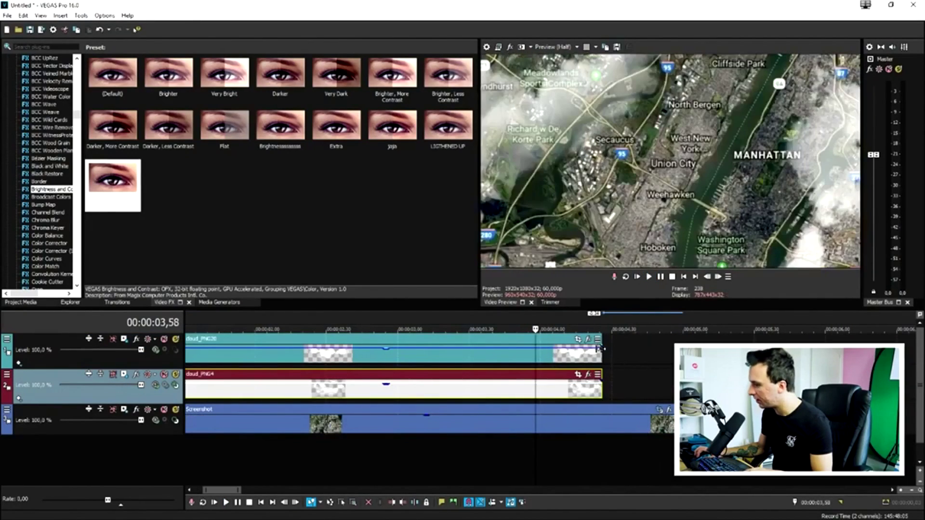
{"action": "left_click_drag", "start_coordinate": [603, 343], "coordinate": [559, 358]}
{"action": "left_click", "coordinate": [559, 359]}
{"action": "left_click", "coordinate": [602, 381]}
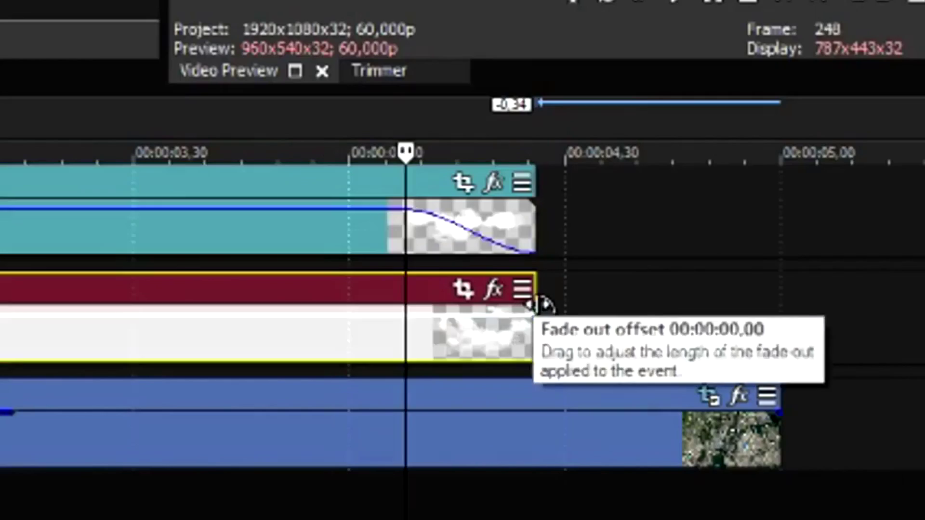
{"action": "key", "text": "space"}
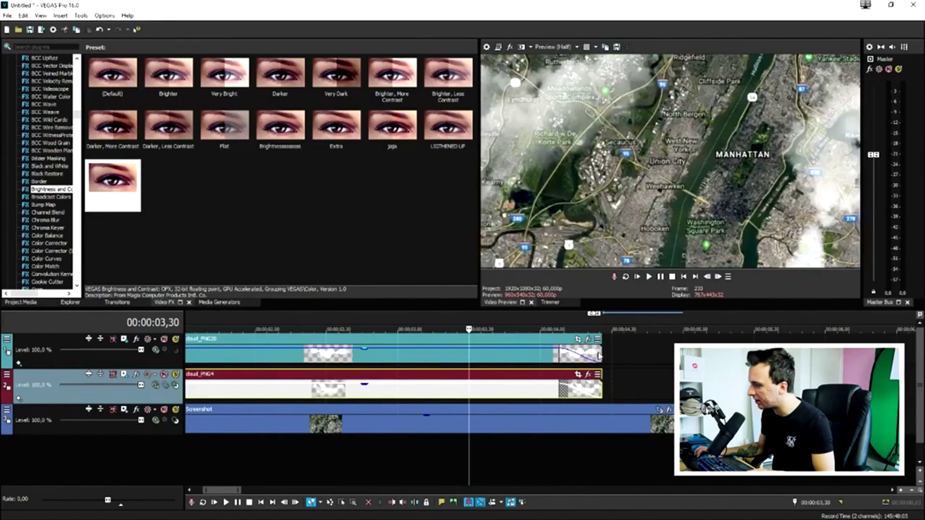
Shorten the ends of both cloud events to about 00:00:03,57 and play back the sequence
{"action": "left_click_drag", "start_coordinate": [535, 219], "coordinate": [361, 221]}
{"action": "left_click_drag", "start_coordinate": [544, 353], "coordinate": [534, 353]}
{"action": "left_click_drag", "start_coordinate": [601, 388], "coordinate": [532, 388]}
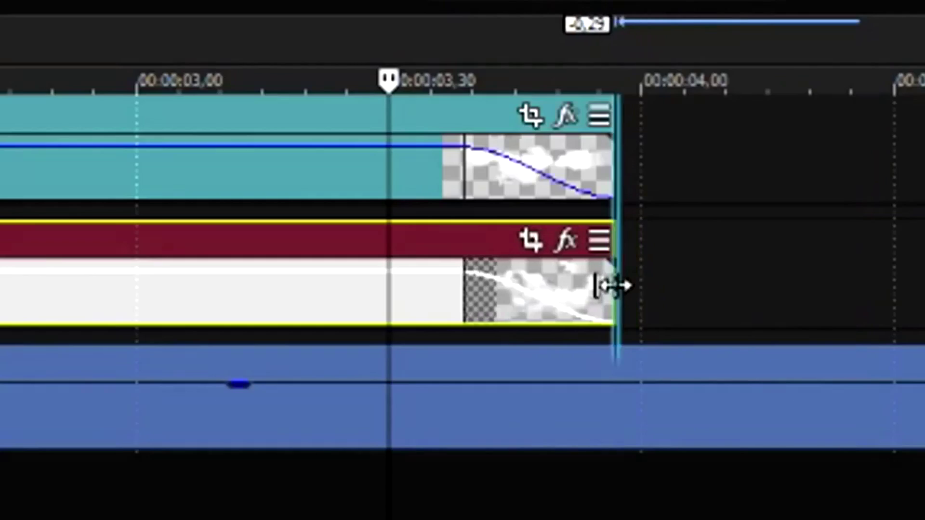
{"action": "key", "text": "space"}
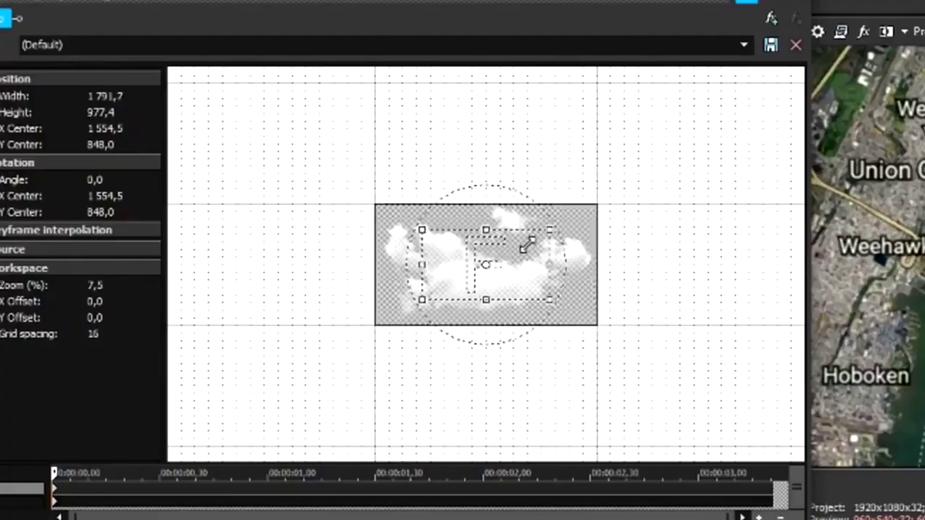
Keyframe the cloud_PNG4 Pan/Crop from a nearly zero-size crop area at the start to the restored full frame at 00:00:00,19
{"action": "left_click_drag", "start_coordinate": [539, 242], "coordinate": [507, 251]}
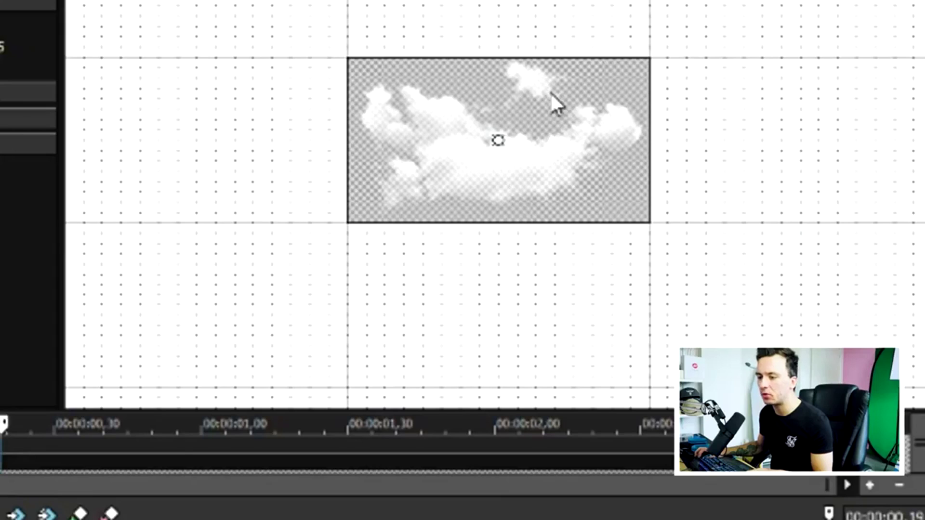
{"action": "right_click", "coordinate": [552, 96]}
{"action": "left_click", "coordinate": [569, 103]}
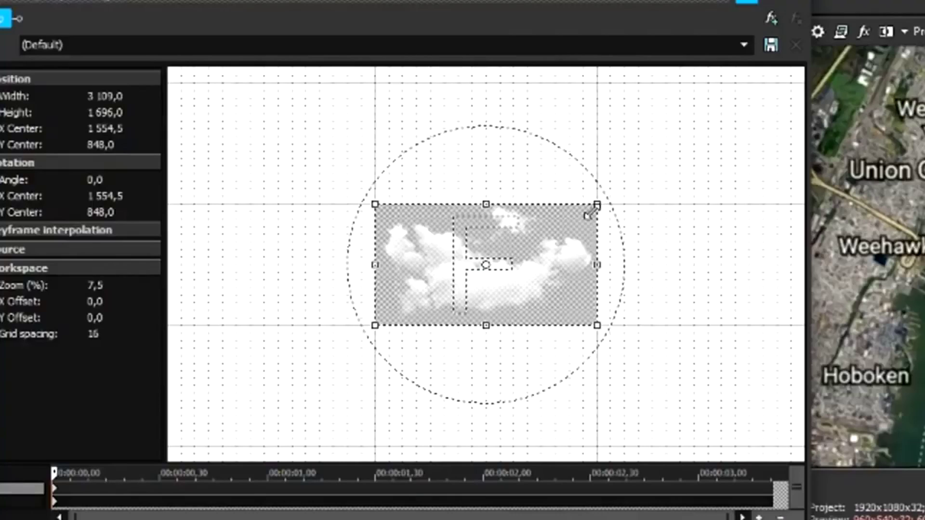
{"action": "left_click_drag", "start_coordinate": [598, 203], "coordinate": [505, 252]}
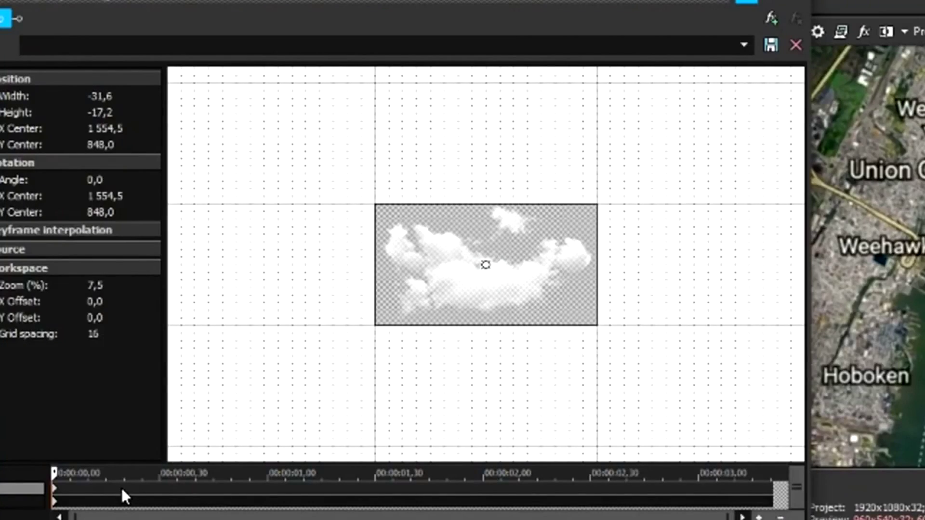
{"action": "right_click", "coordinate": [531, 241]}
{"action": "left_click", "coordinate": [545, 244]}
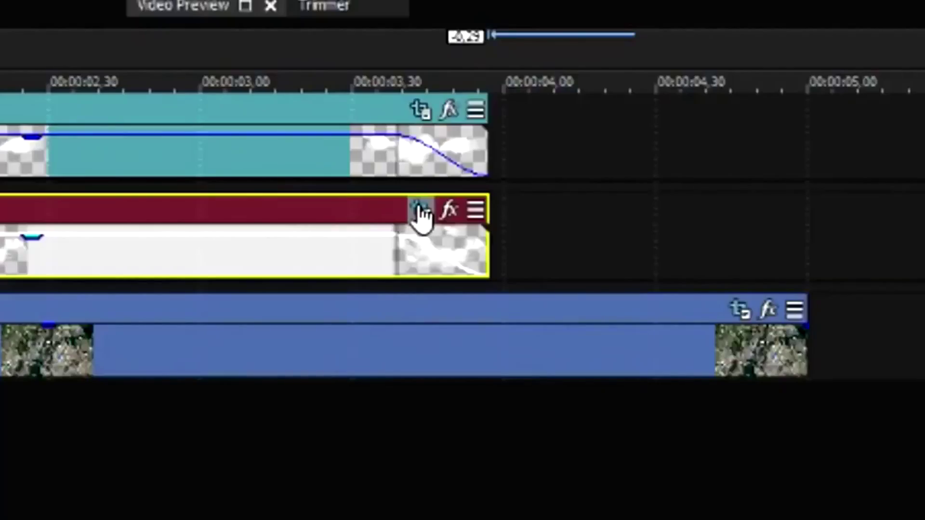
Add cloud_PNG4 Pan/Crop keyframes with small shifts at 00:00:00,40, 00:00:01,01 and 00:00:01,21, and space the keyframes further apart by deleting the last one
{"action": "left_click", "coordinate": [420, 211]}
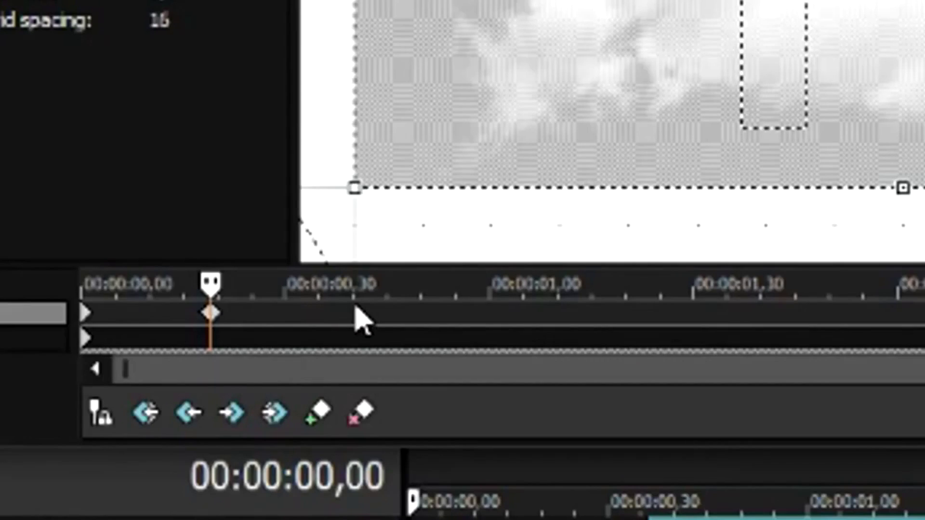
{"action": "left_click", "coordinate": [360, 323]}
{"action": "left_click_drag", "start_coordinate": [305, 159], "coordinate": [297, 153]}
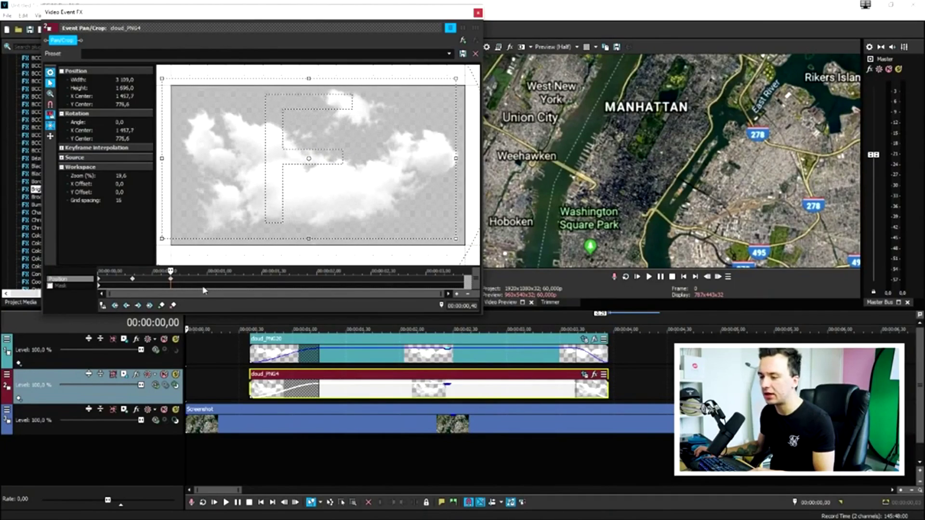
{"action": "left_click_drag", "start_coordinate": [280, 200], "coordinate": [280, 207]}
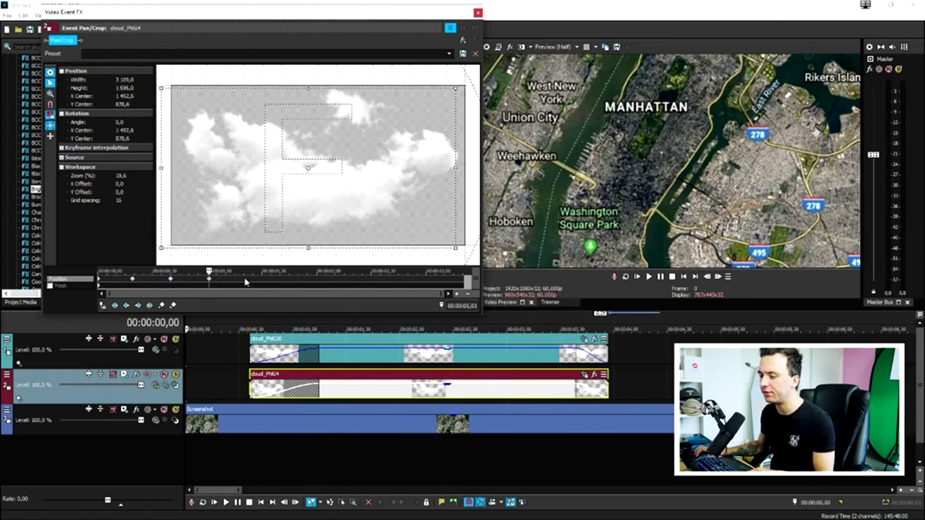
{"action": "left_click_drag", "start_coordinate": [295, 182], "coordinate": [305, 173]}
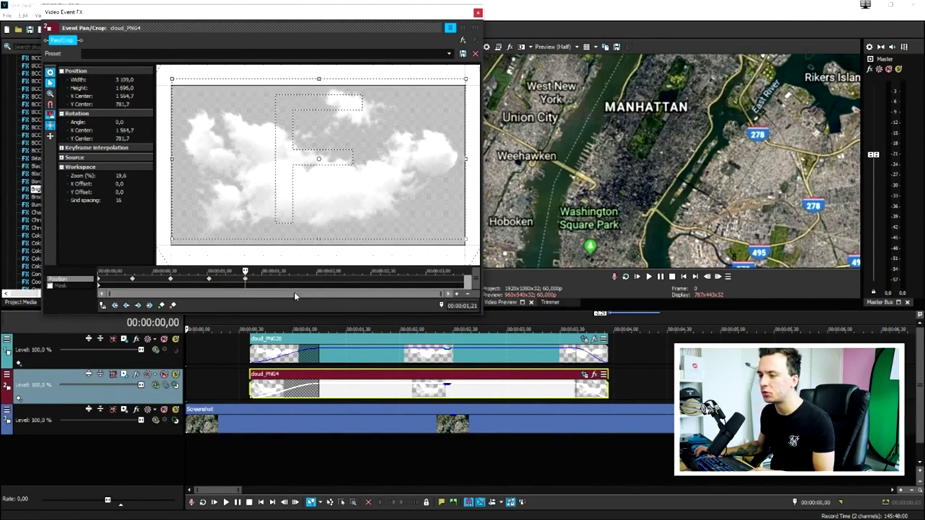
{"action": "right_click", "coordinate": [243, 281]}
{"action": "left_click", "coordinate": [269, 323]}
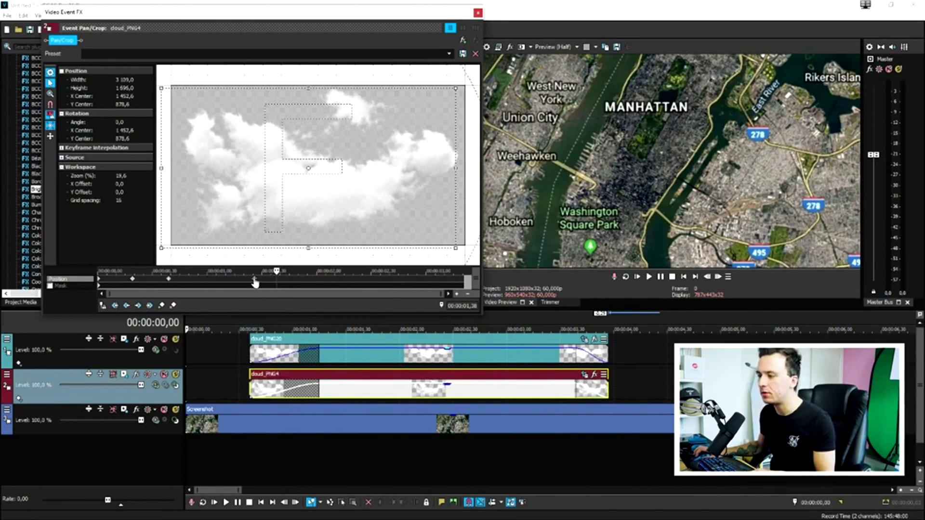
Add further Pan/Crop keyframes along the cloud_PNG20 event, move the one near 00:00:01,50 to about 00:00:02,00, and play back the animation
{"action": "left_click", "coordinate": [584, 338]}
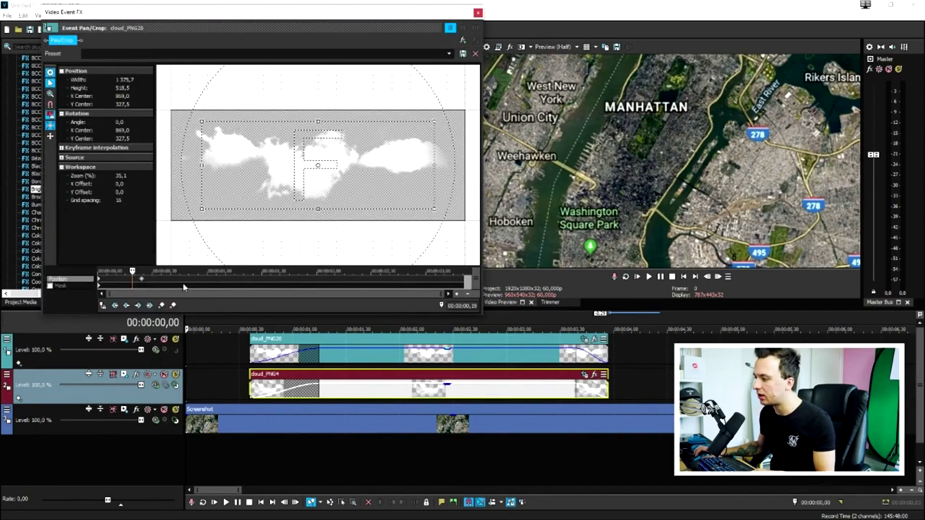
{"action": "left_click", "coordinate": [188, 283]}
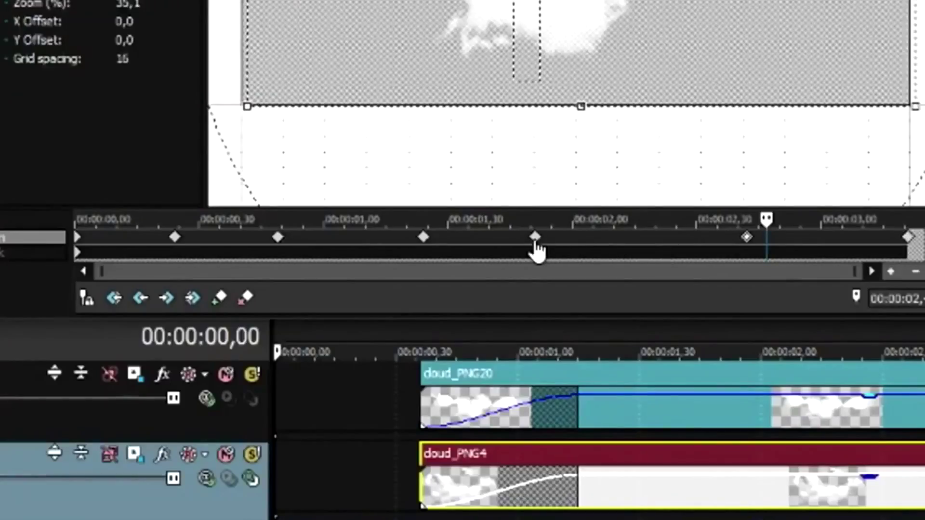
{"action": "left_click_drag", "start_coordinate": [534, 238], "coordinate": [568, 238]}
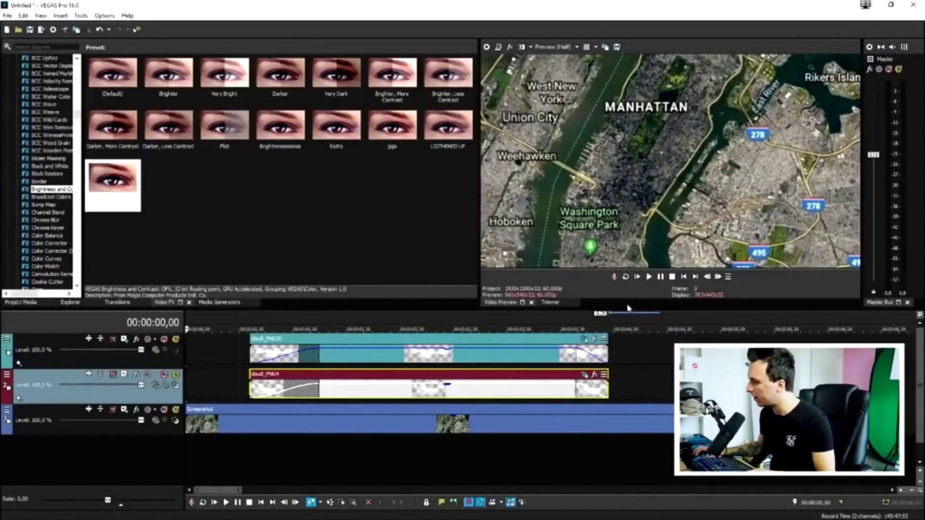
{"action": "key", "text": "space"}
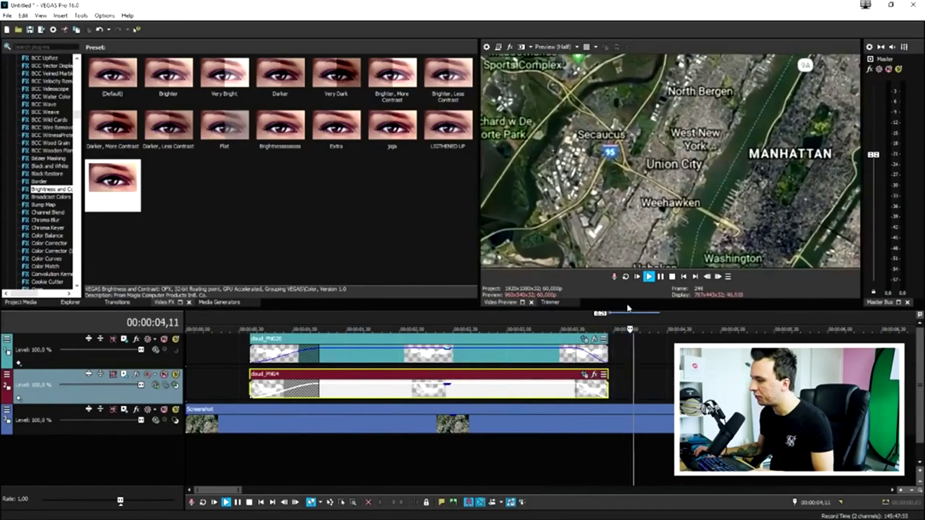
{"action": "key", "text": "space"}
Shift the cloud_PNG4 crop area slightly down at 00:00:01,01 and up to the right at 00:00:01,21 to create drifting position keyframes
{"action": "left_click", "coordinate": [585, 374]}
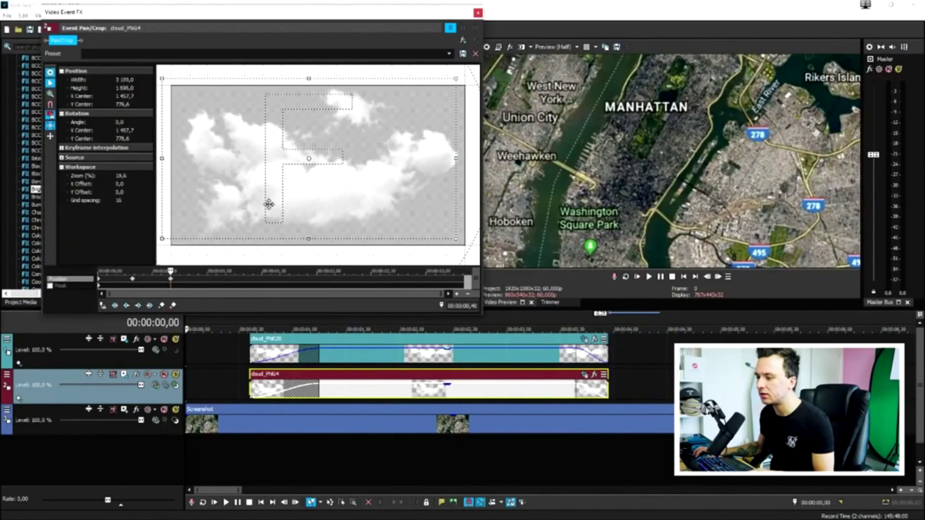
{"action": "left_click_drag", "start_coordinate": [280, 201], "coordinate": [280, 207]}
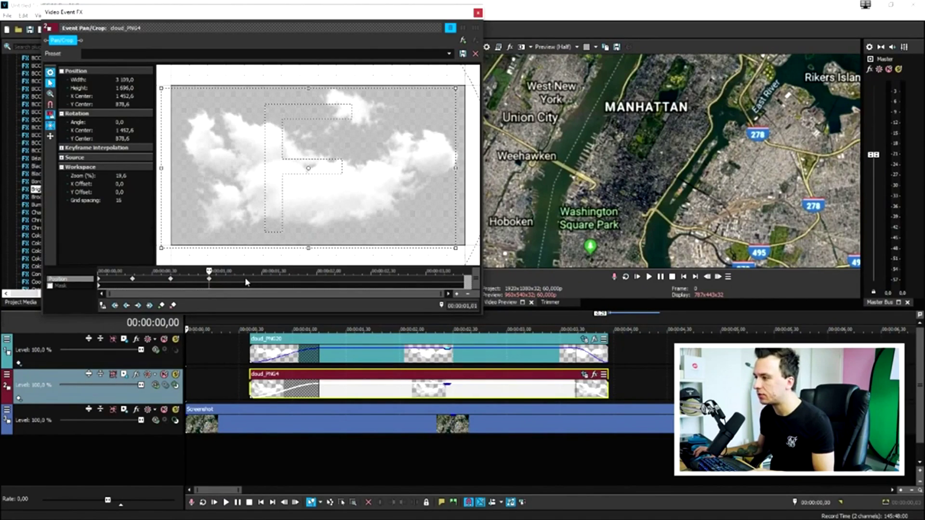
{"action": "left_click_drag", "start_coordinate": [295, 182], "coordinate": [308, 163]}
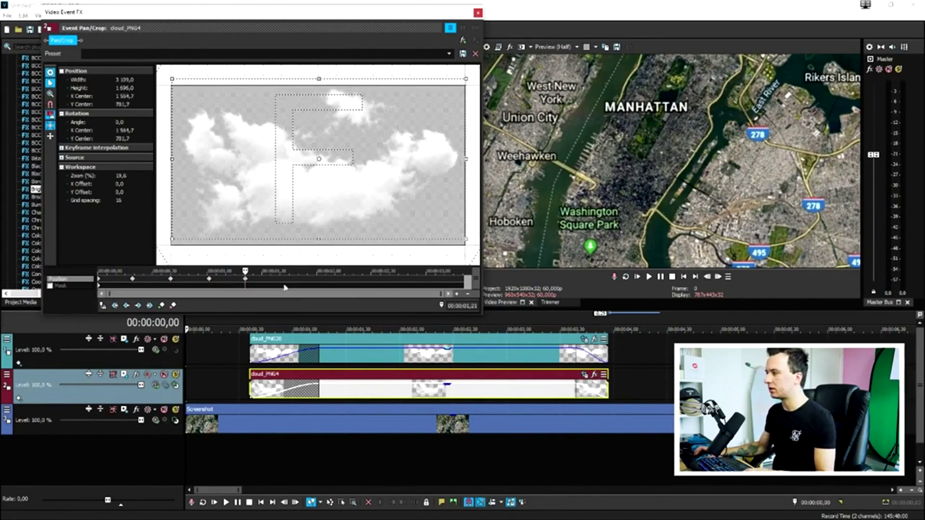